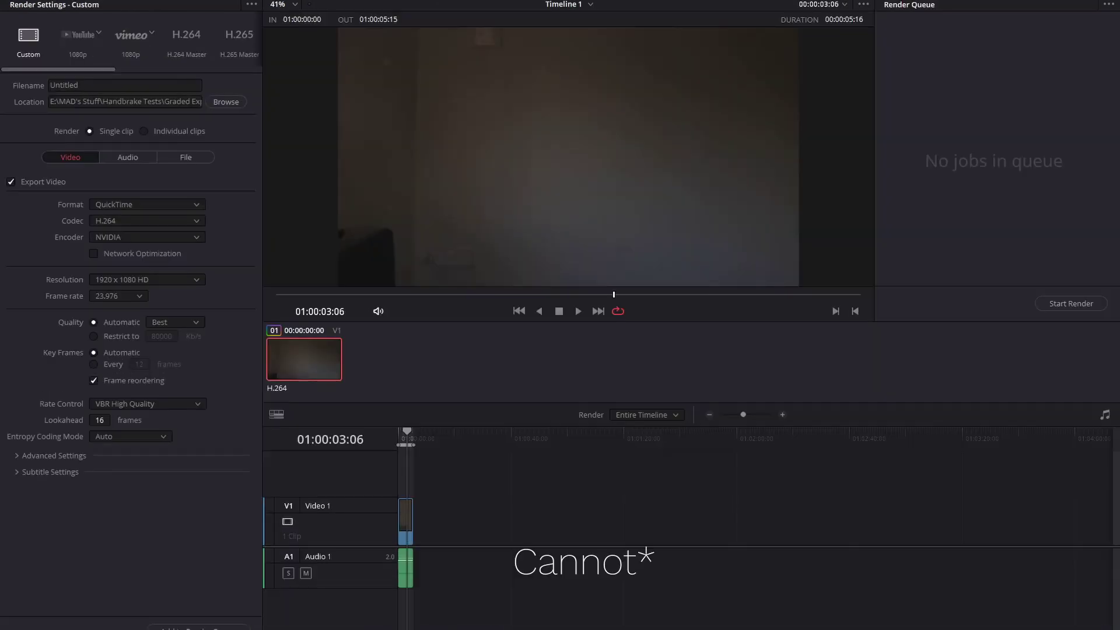
- Set the export codec to H.264 and add the timeline to the render queue
click(147, 221)
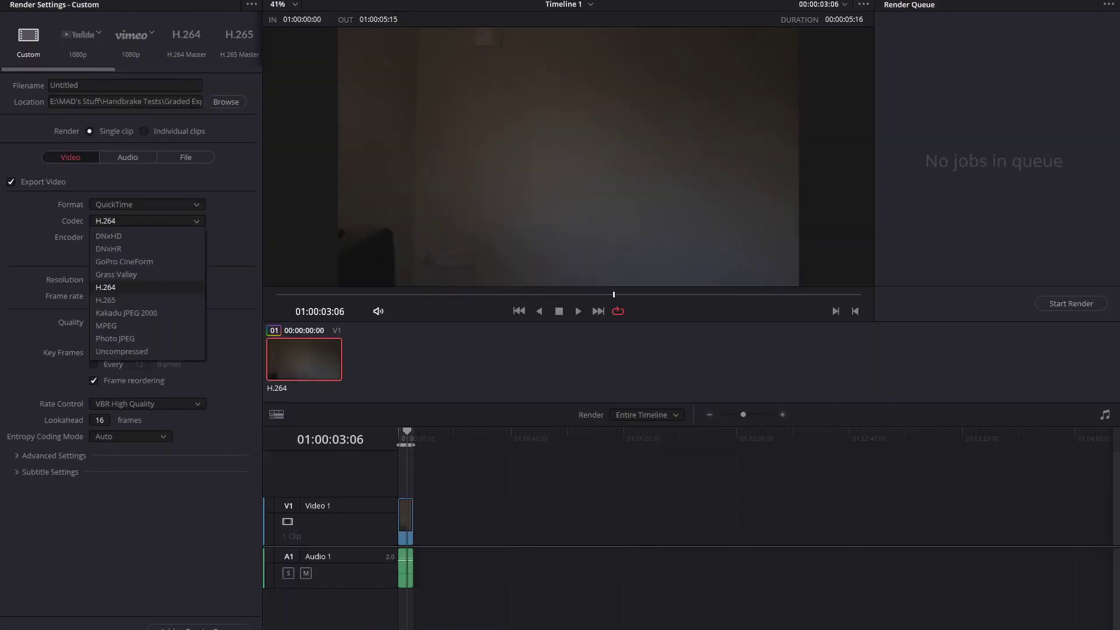
click(106, 300)
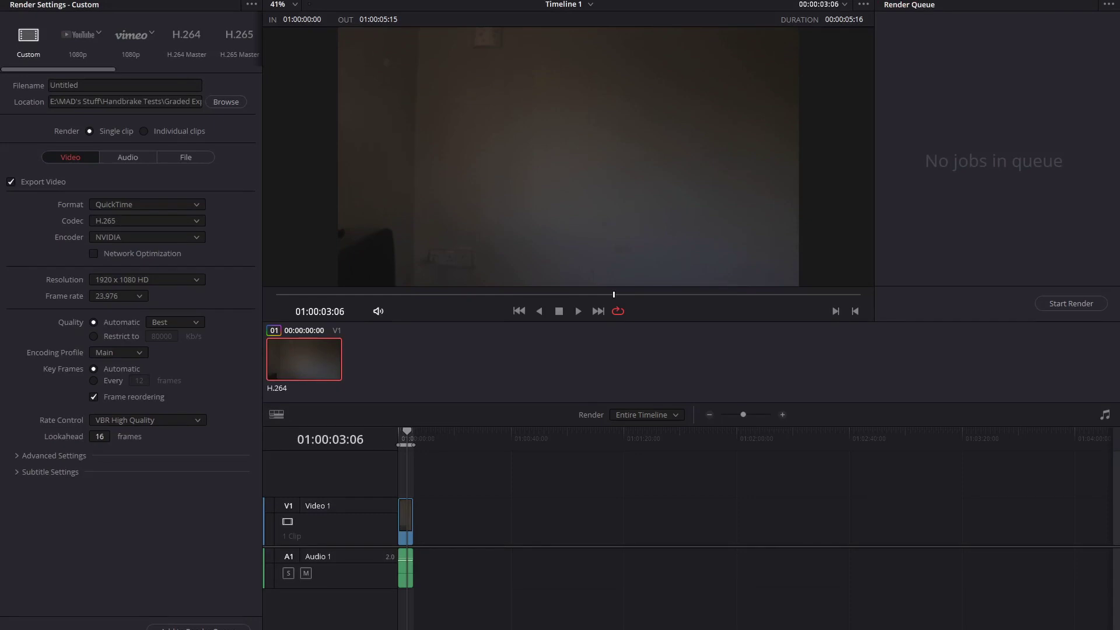
click(146, 221)
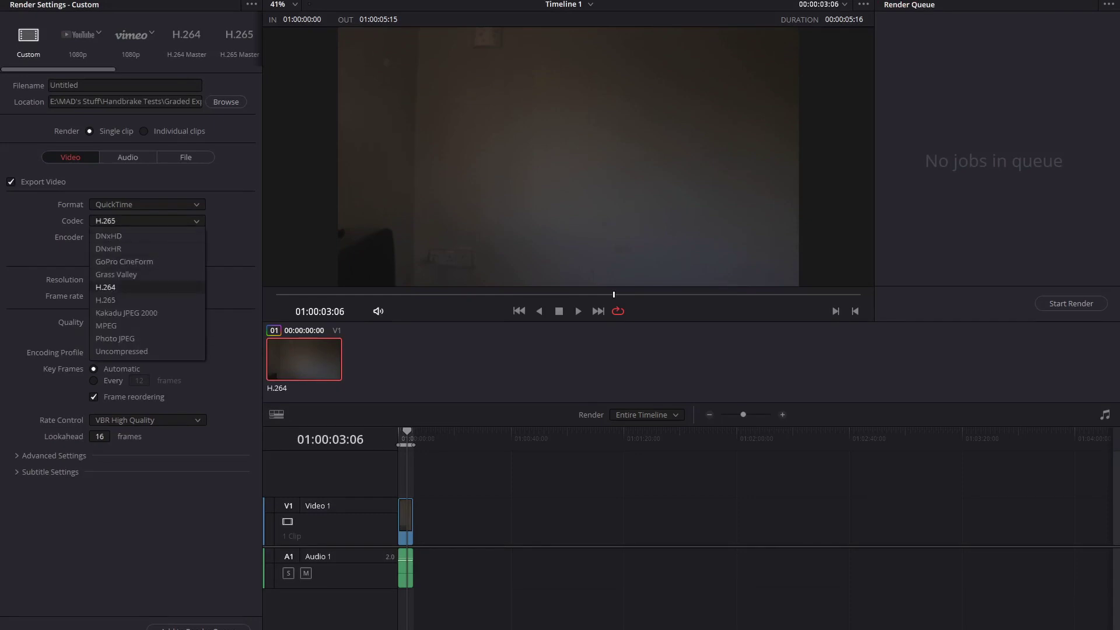
click(105, 287)
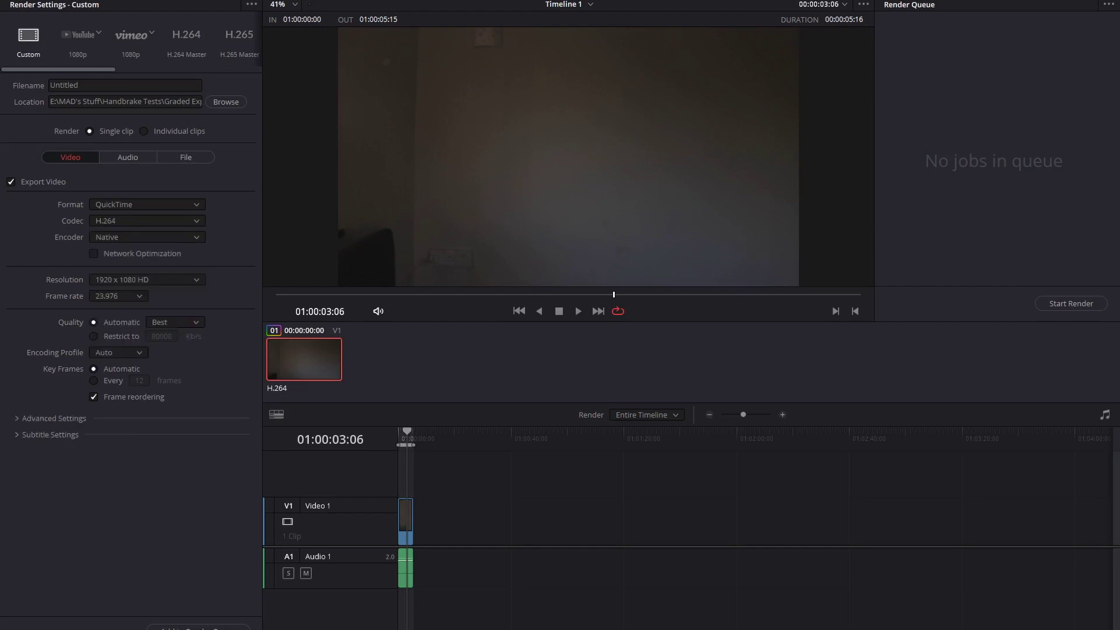
click(198, 628)
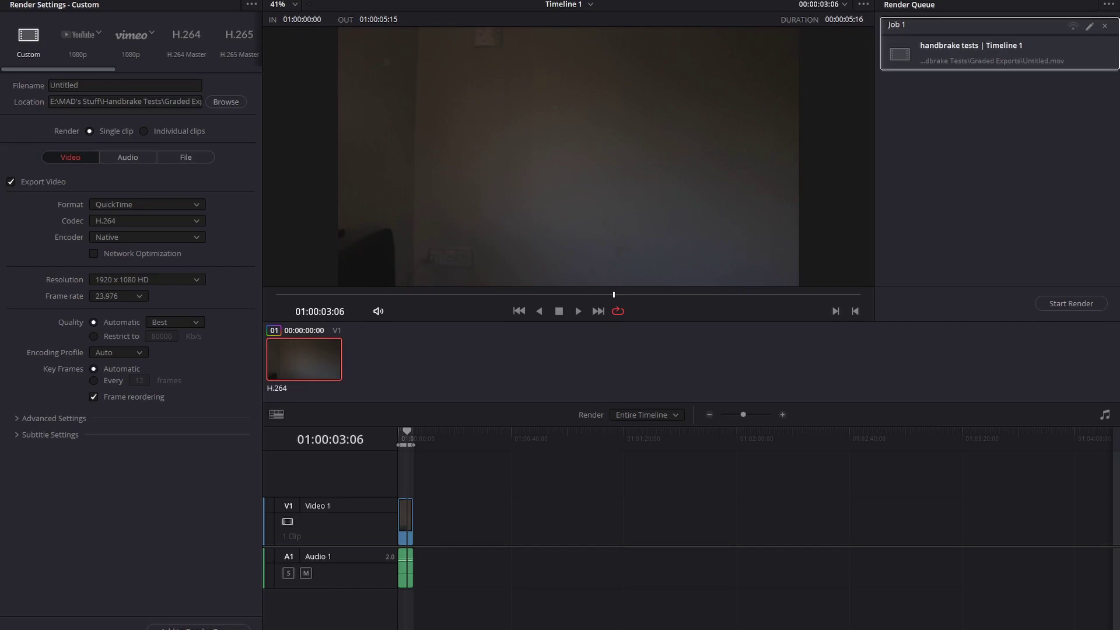
- Set the export codec to DNxHR with type DNxHR 444 10-bit, and remove the queued render job
click(147, 222)
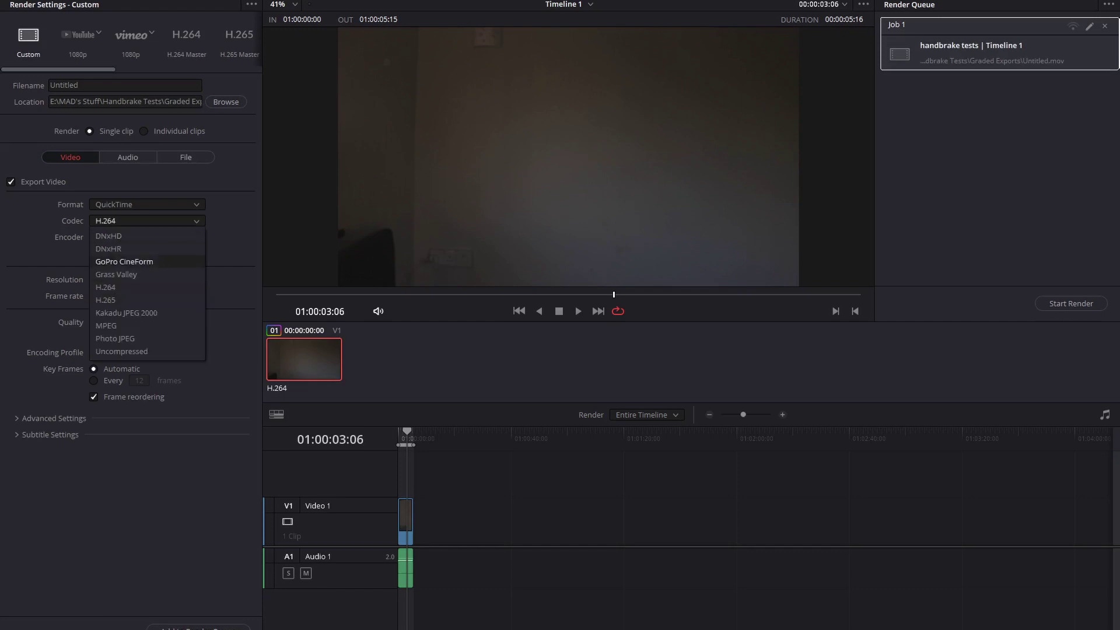
click(123, 248)
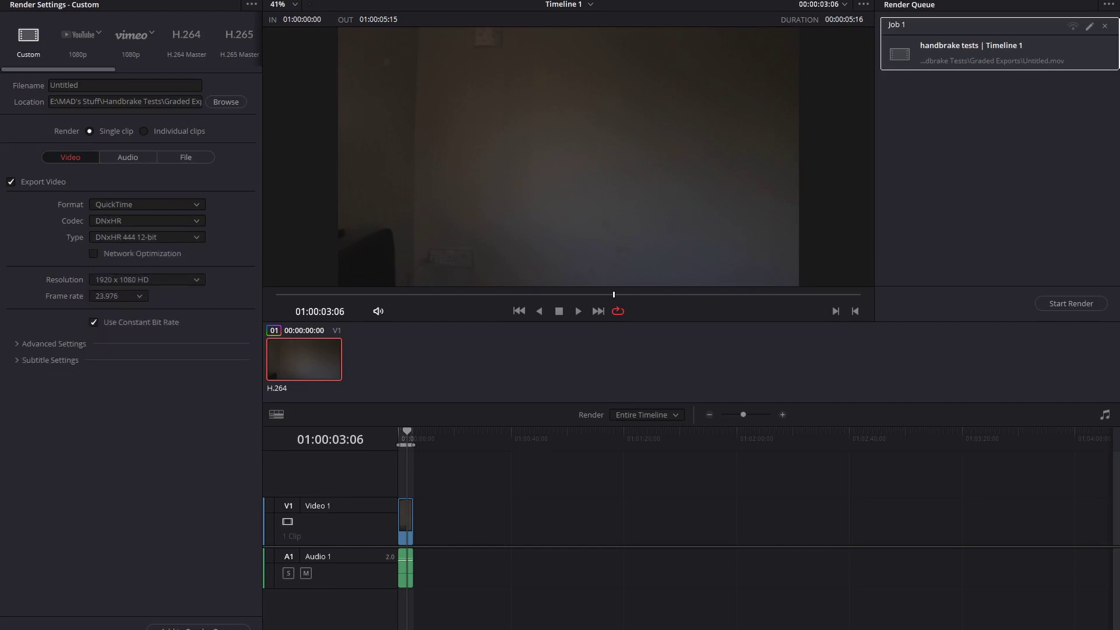
click(146, 237)
click(125, 266)
key(Delete)
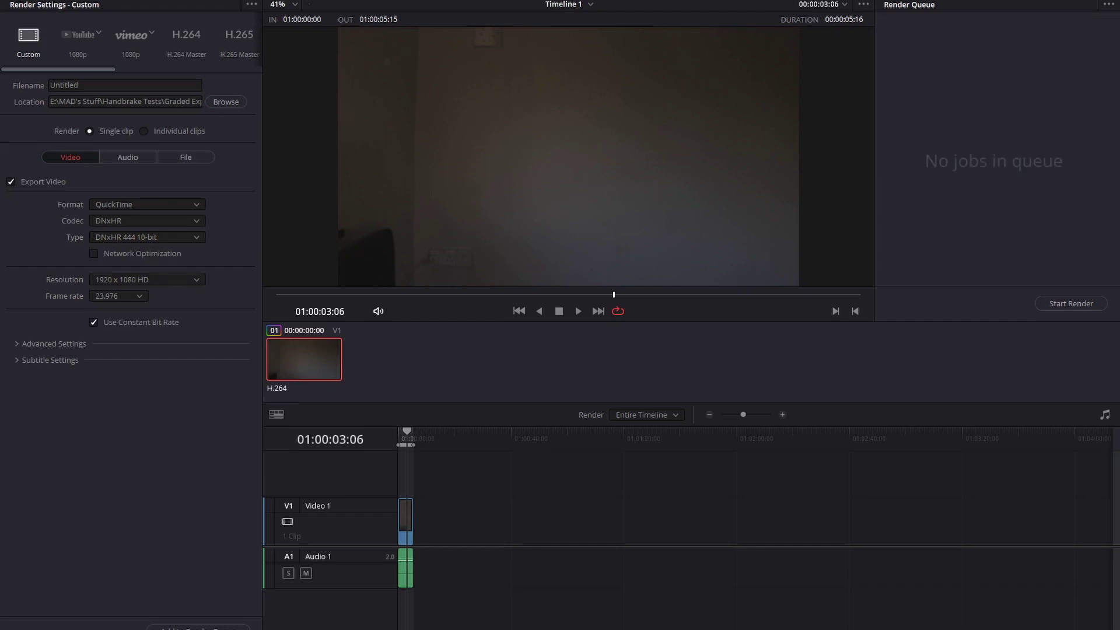
- Name the export file Uanme and render it through the render queue
click(98, 85)
key(BackSpace)
key(BackSpace)
key(BackSpace)
key(BackSpace)
key(BackSpace)
key(BackSpace)
key(BackSpace)
text(anme)
click(198, 627)
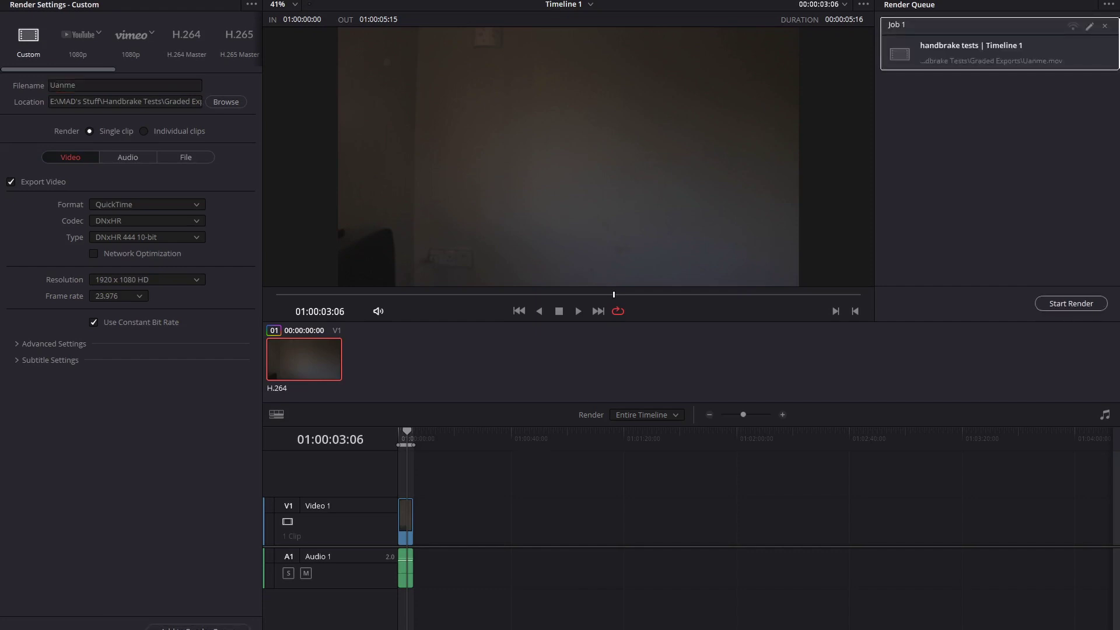
click(1072, 303)
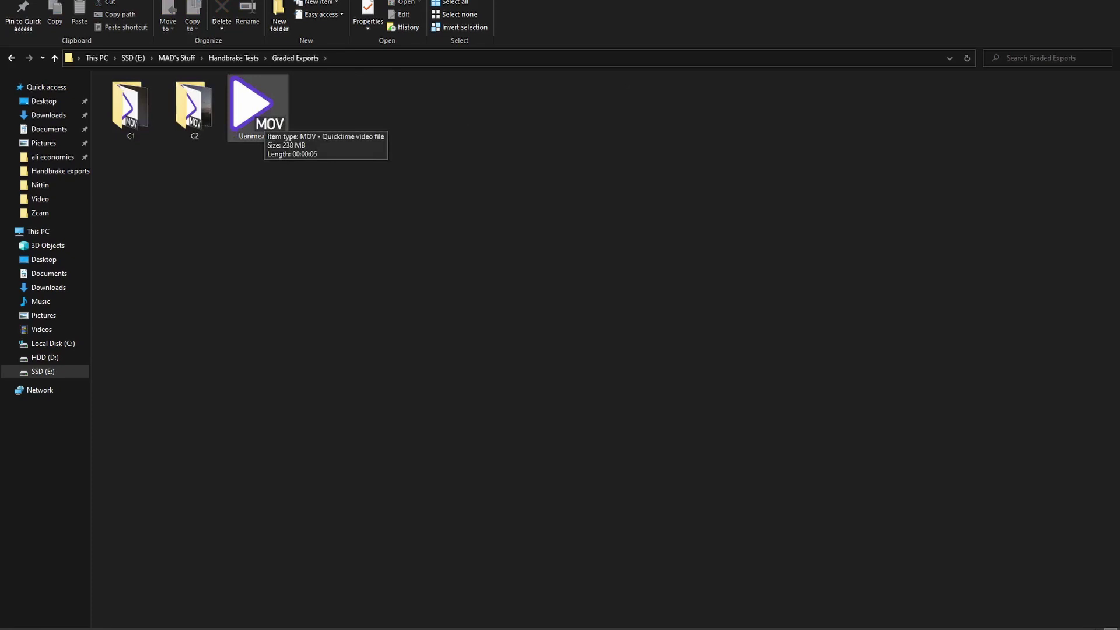
- Load the rendered Uanme MOV file into HandBrake as the source and set the video codec to H.265 10-bit (x265)
drag(258, 114, 538, 309)
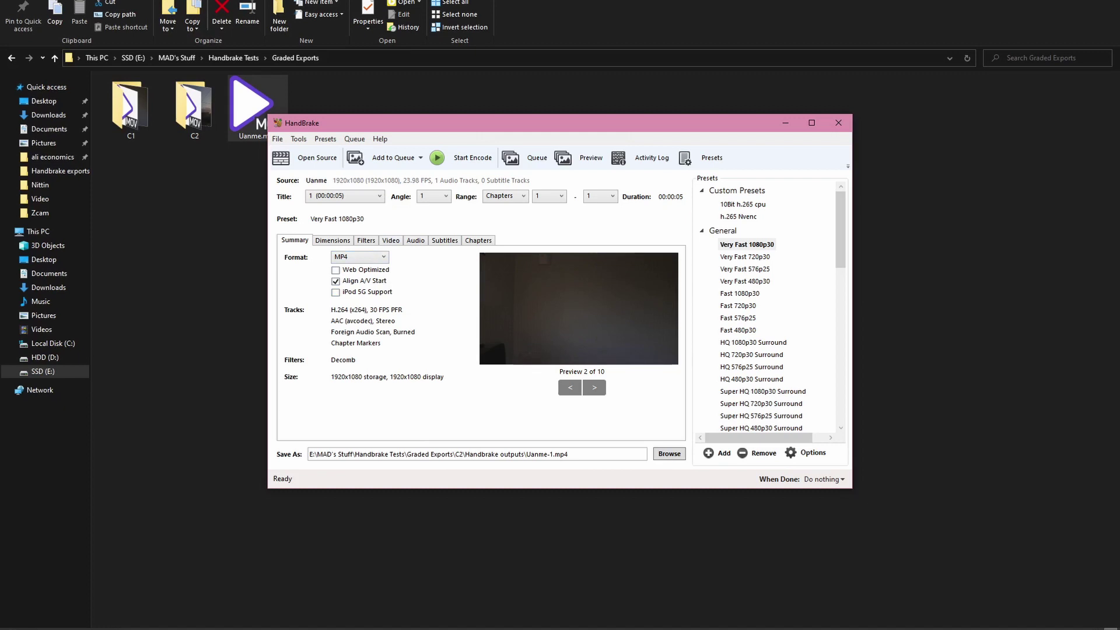
click(390, 240)
click(378, 271)
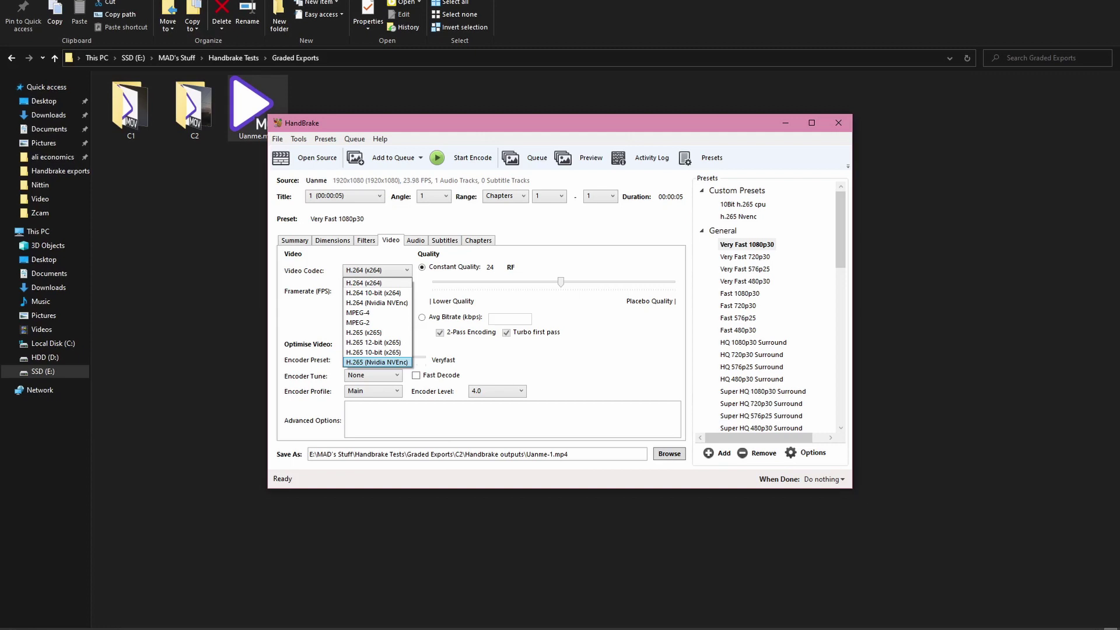
key(Up)
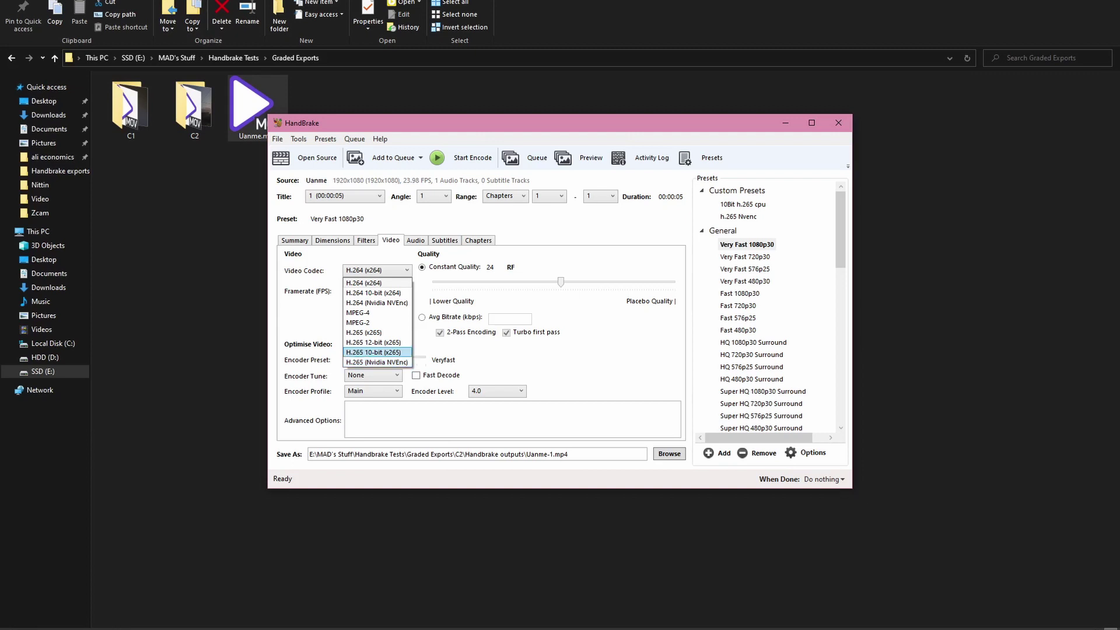
click(374, 352)
- Keep H.265 10-bit (x265) as the video codec and set the framerate to Same as source
click(377, 271)
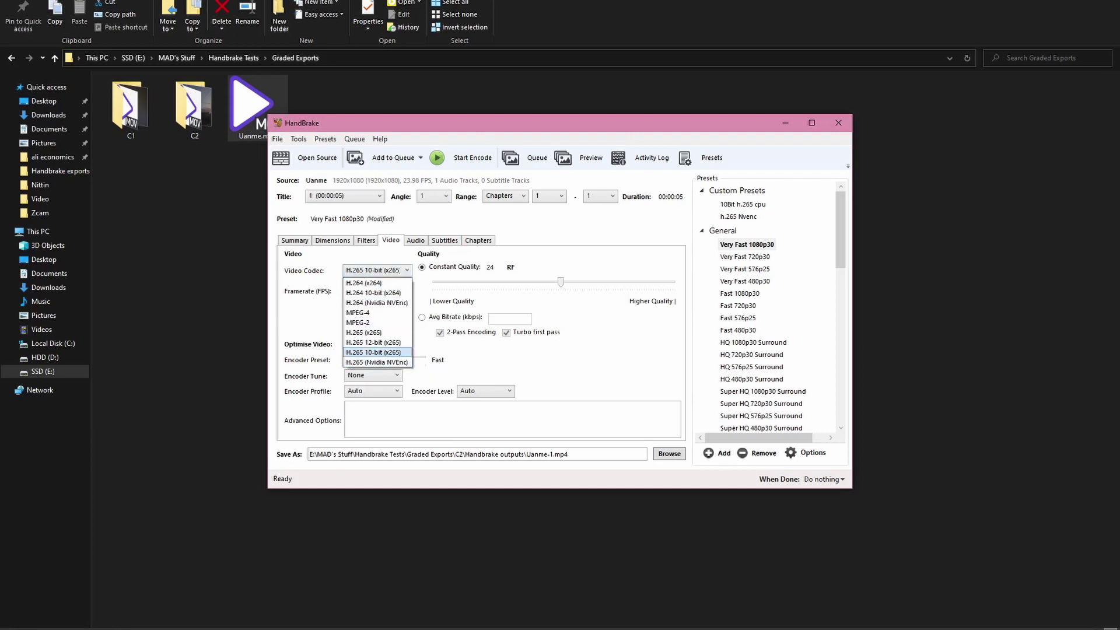
key(Up)
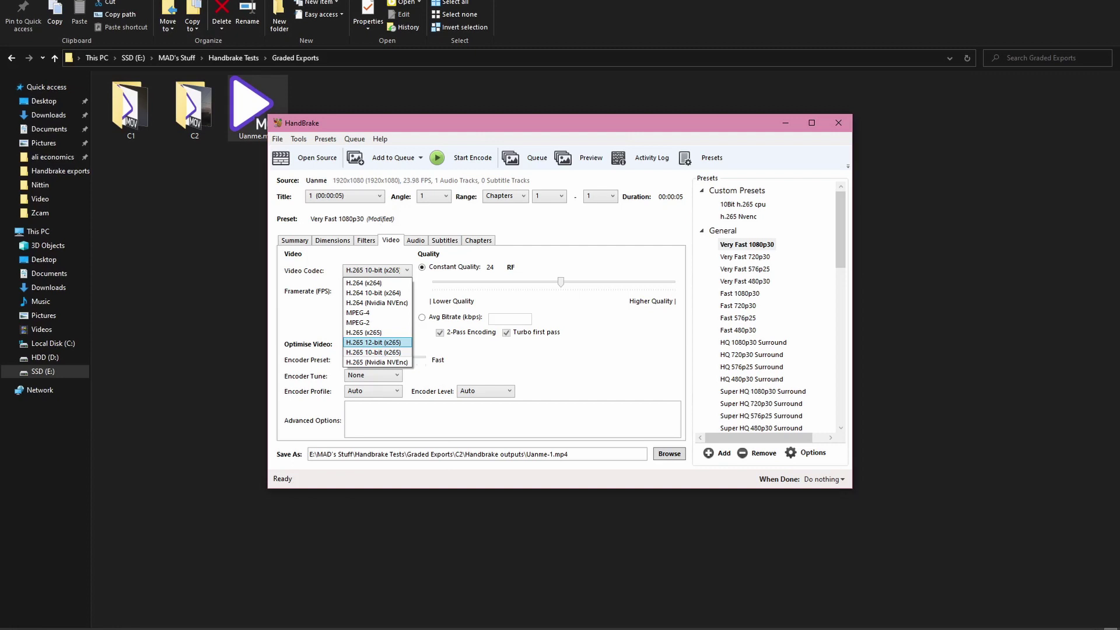
click(373, 352)
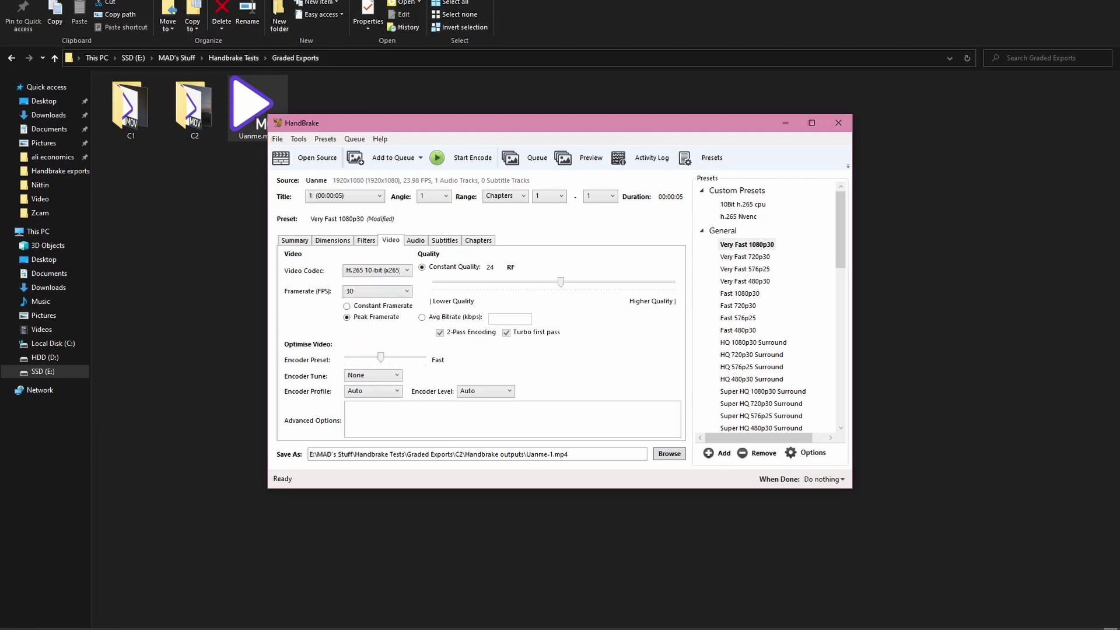
click(378, 291)
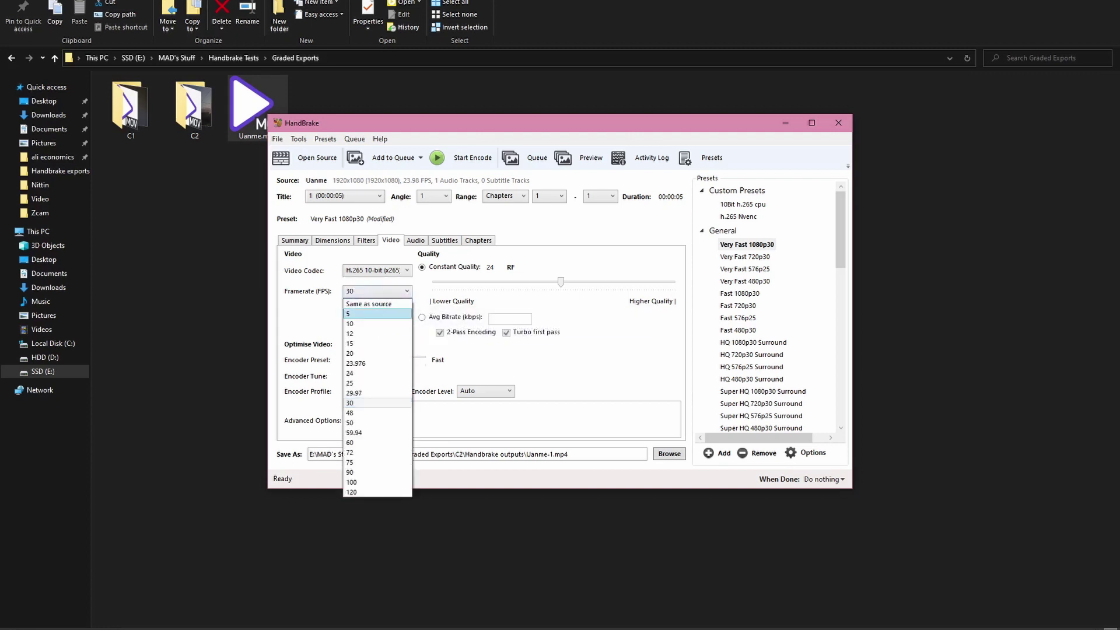
click(374, 304)
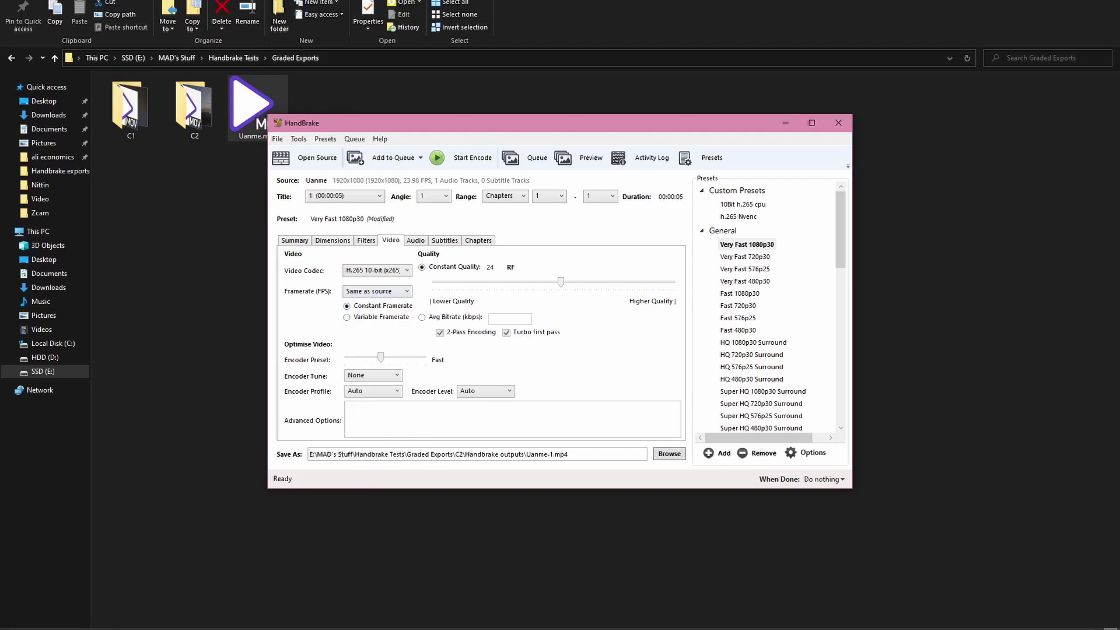
- Set the constant quality of the video to RF 18
drag(561, 283, 586, 282)
key(Left)
key(Left)
key(Left)
key(Left)
key(Left)
key(Left)
key(Left)
key(Left)
key(Left)
key(Left)
key(Left)
key(Left)
key(Right)
key(Right)
key(Right)
key(Right)
key(Right)
key(Right)
key(Right)
key(Right)
key(Right)
key(Right)
key(Right)
key(Right)
key(Right)
drag(589, 283, 488, 282)
drag(487, 282, 668, 282)
key(Left)
key(Left)
key(Left)
key(Left)
key(Left)
key(Left)
key(Left)
key(Left)
key(Left)
key(Left)
key(Left)
key(Left)
key(Left)
key(Left)
key(Left)
key(Left)
key(Left)
key(Left)
key(Left)
key(Left)
key(Right)
key(Right)
key(Right)
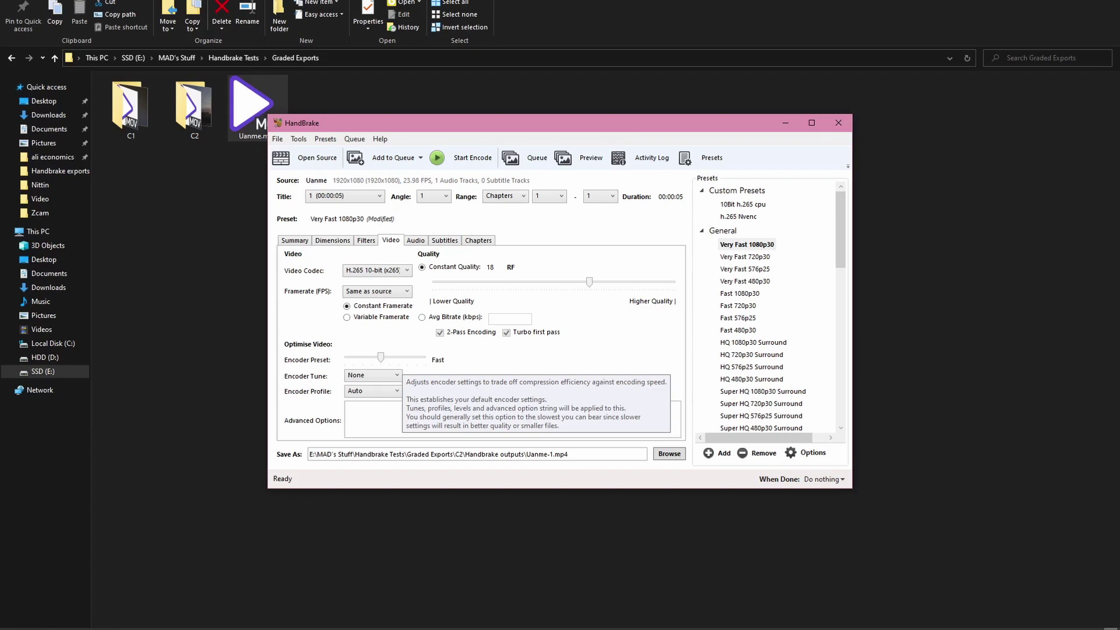
mouse_move(381, 358)
mouse_down()
mouse_move(426, 358)
mouse_move(380, 357)
mouse_up()
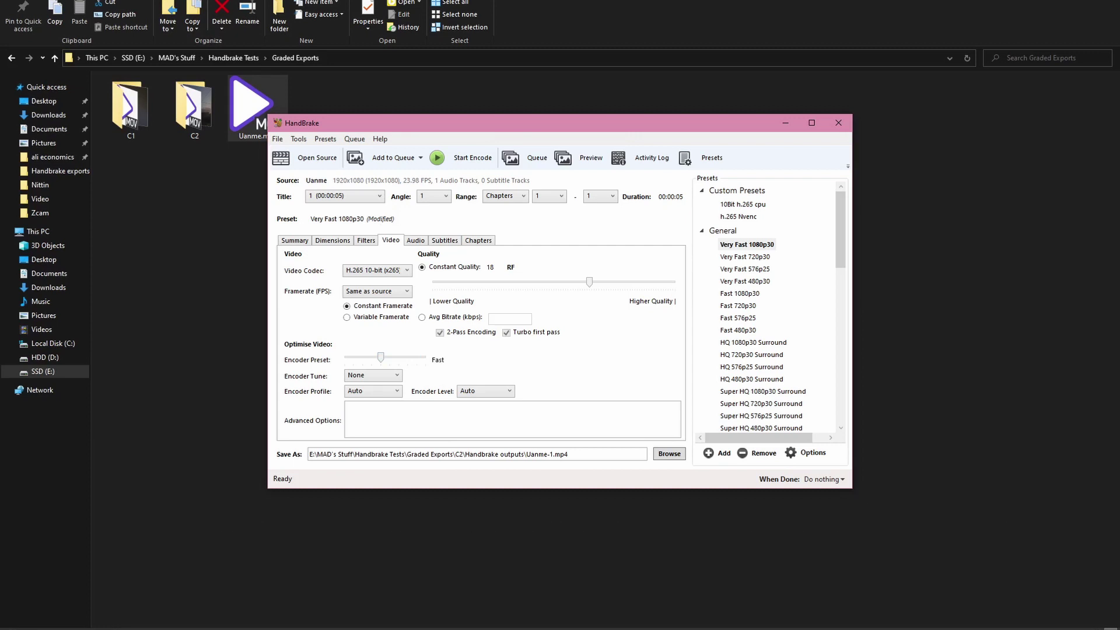
mouse_move(381, 357)
mouse_down()
mouse_move(399, 357)
mouse_move(381, 358)
mouse_up()
key(Tab)
key(Tab)
key(Tab)
key(Return)
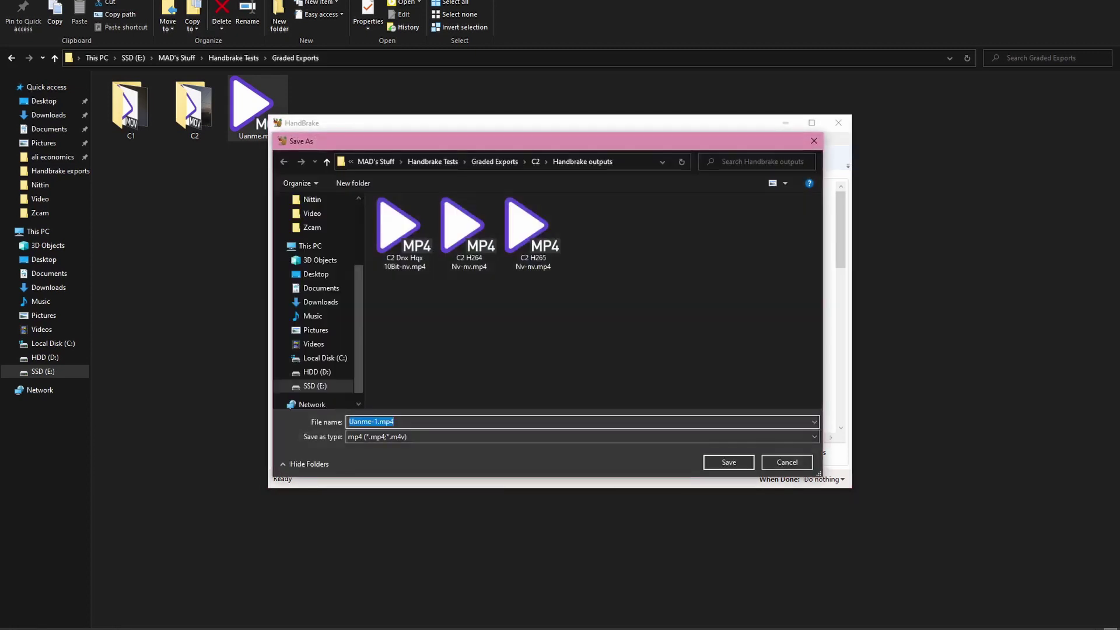
click(787, 462)
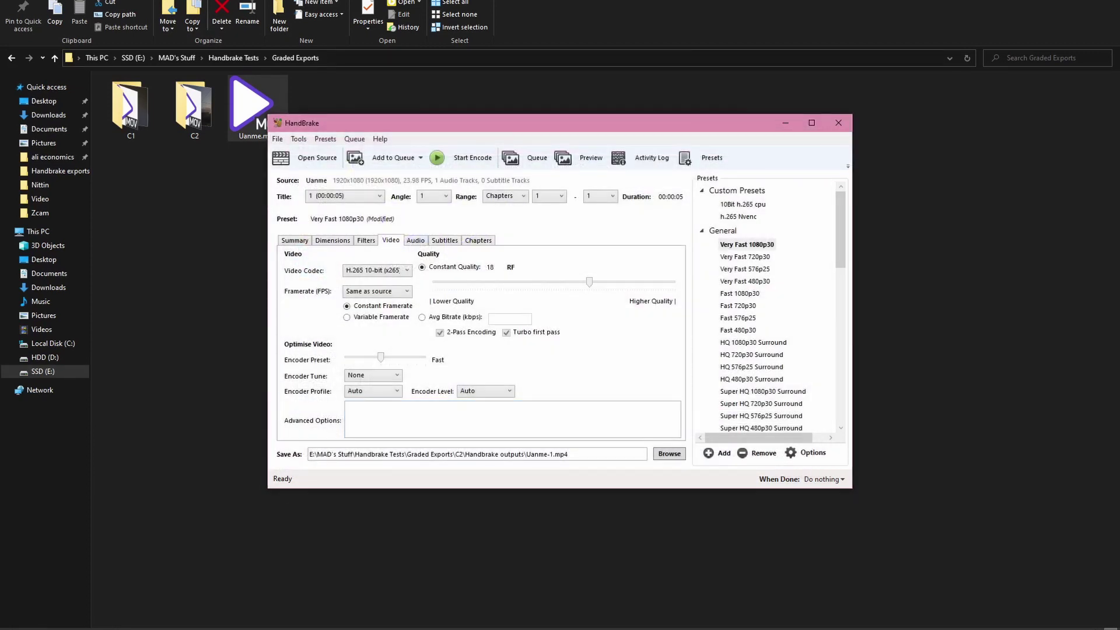
- Keep the audio track's codec as AAC (avcodec) and set its bitrate to 256
click(416, 240)
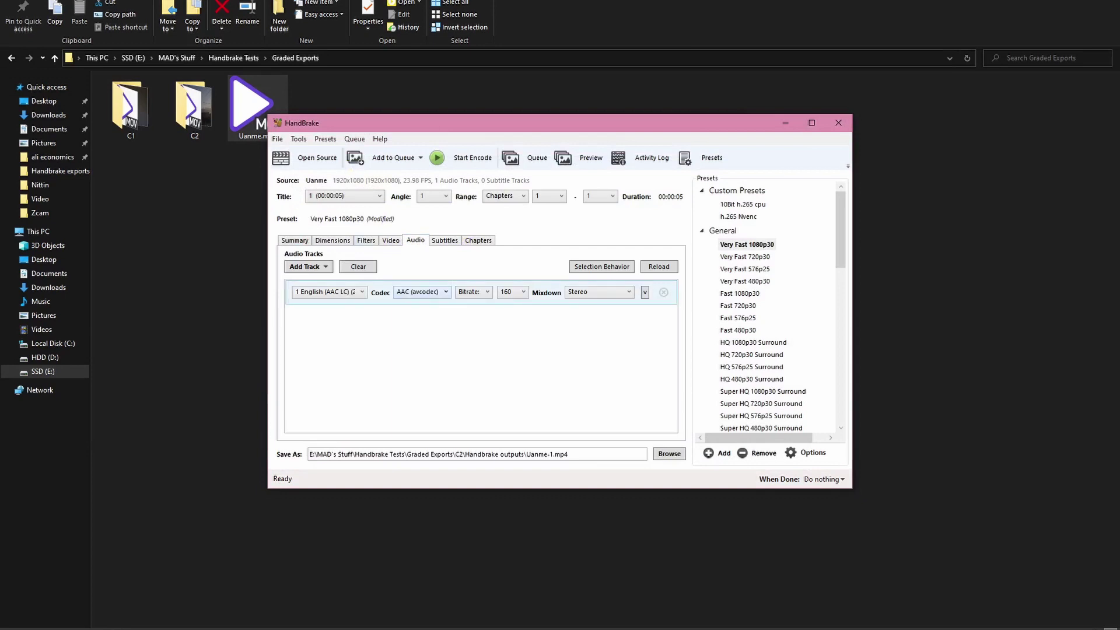
click(422, 292)
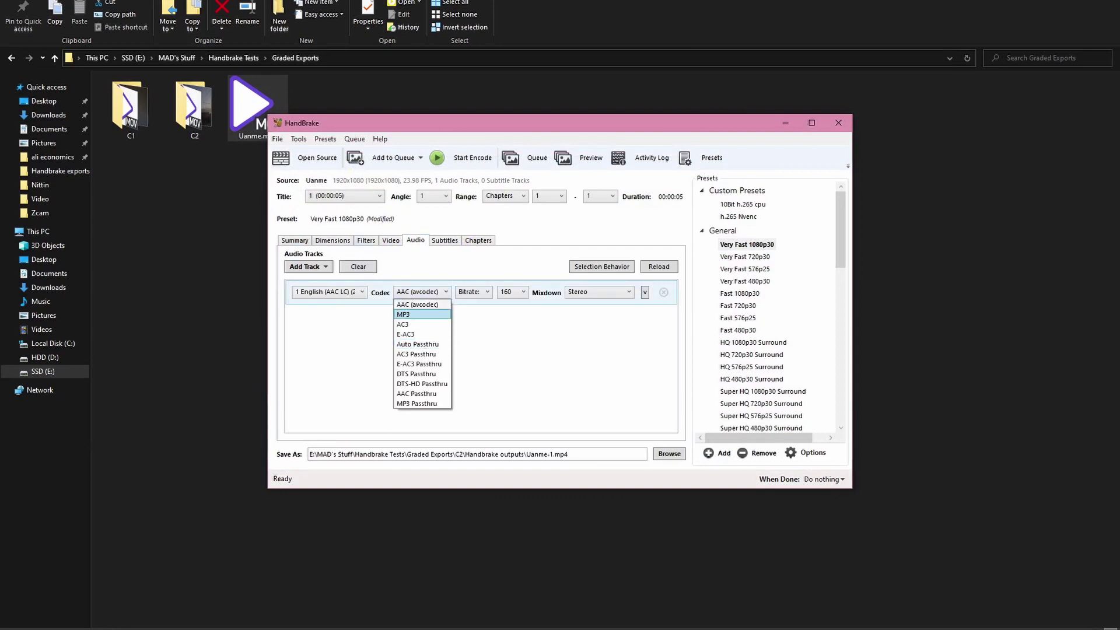
key(Up)
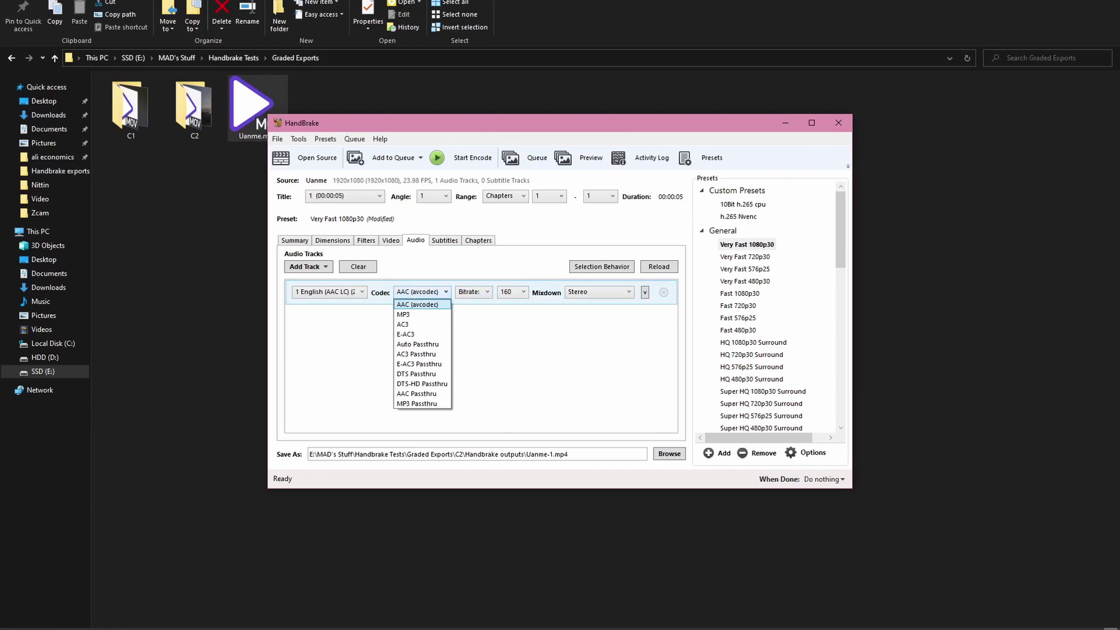
click(422, 304)
click(513, 292)
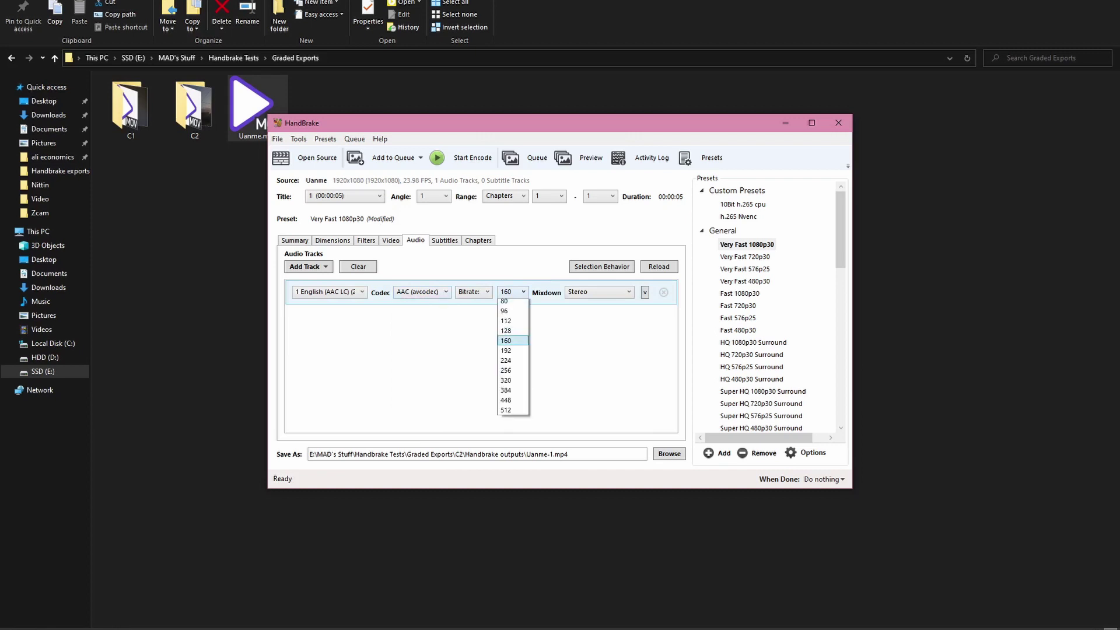
key(Down)
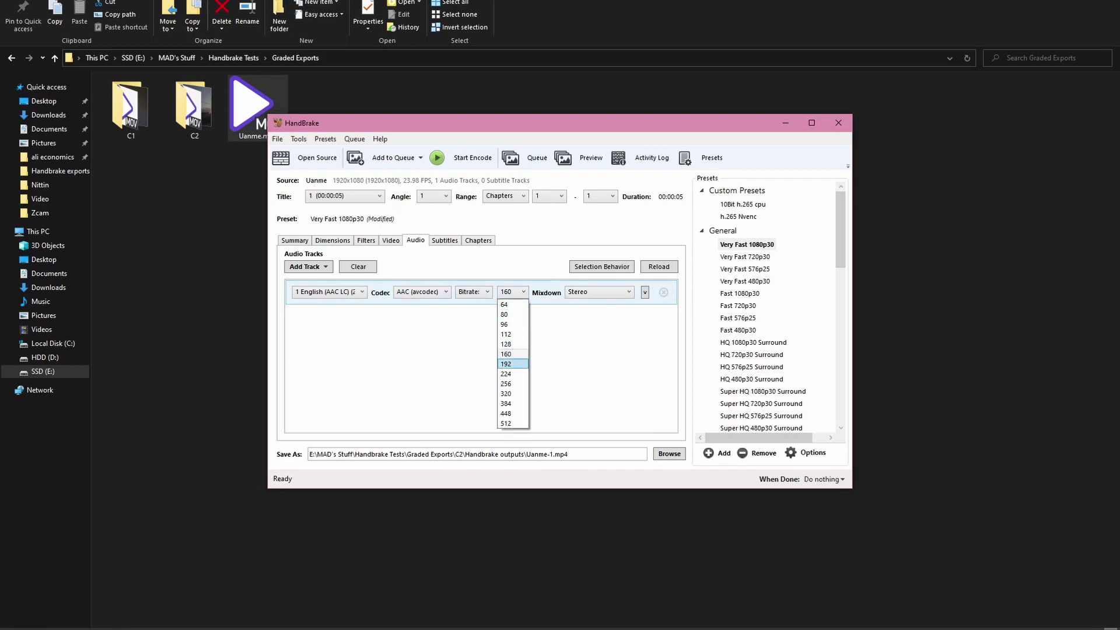
key(Down)
key(Down)
key(Return)
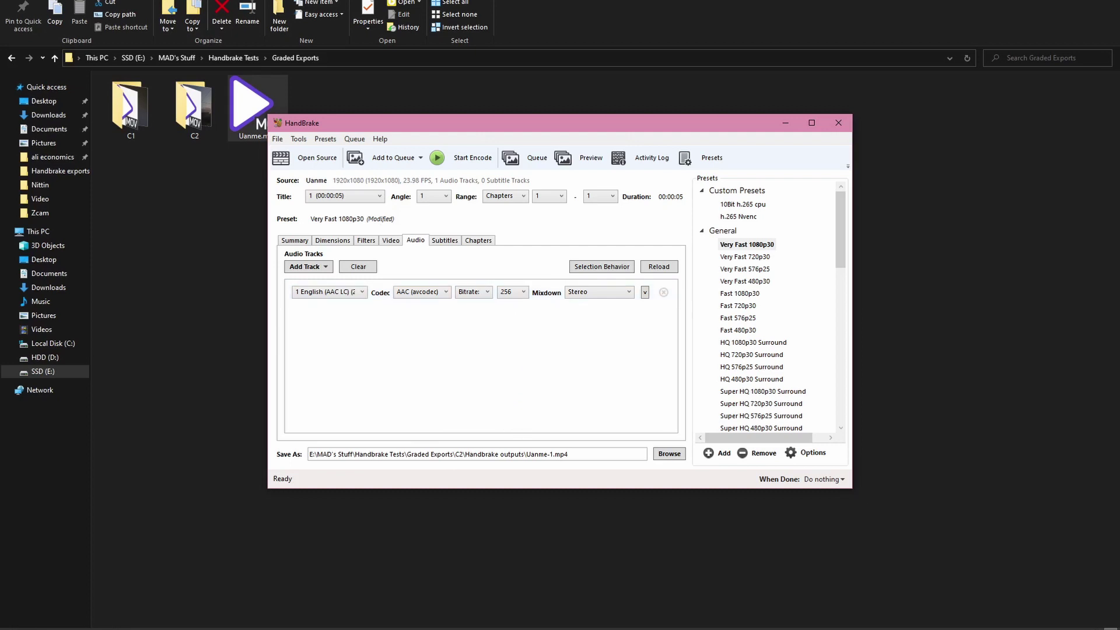
- Look through the subtitle, chapter, audio, filter and dimension settings of the encode
click(445, 240)
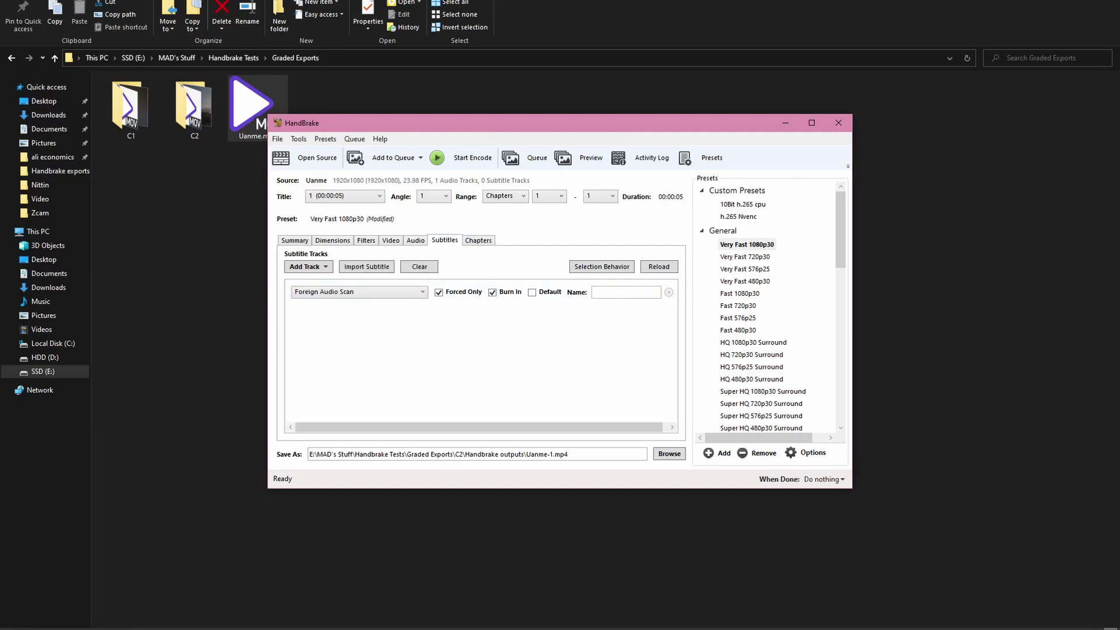
click(479, 240)
click(415, 240)
click(367, 240)
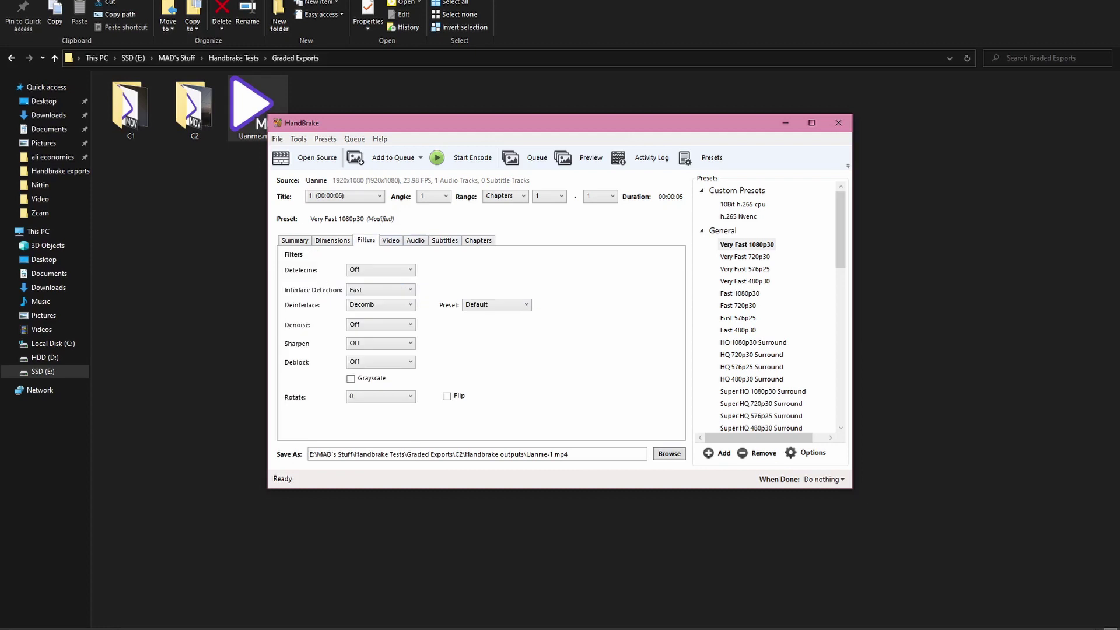
click(391, 240)
click(332, 241)
click(366, 240)
click(332, 241)
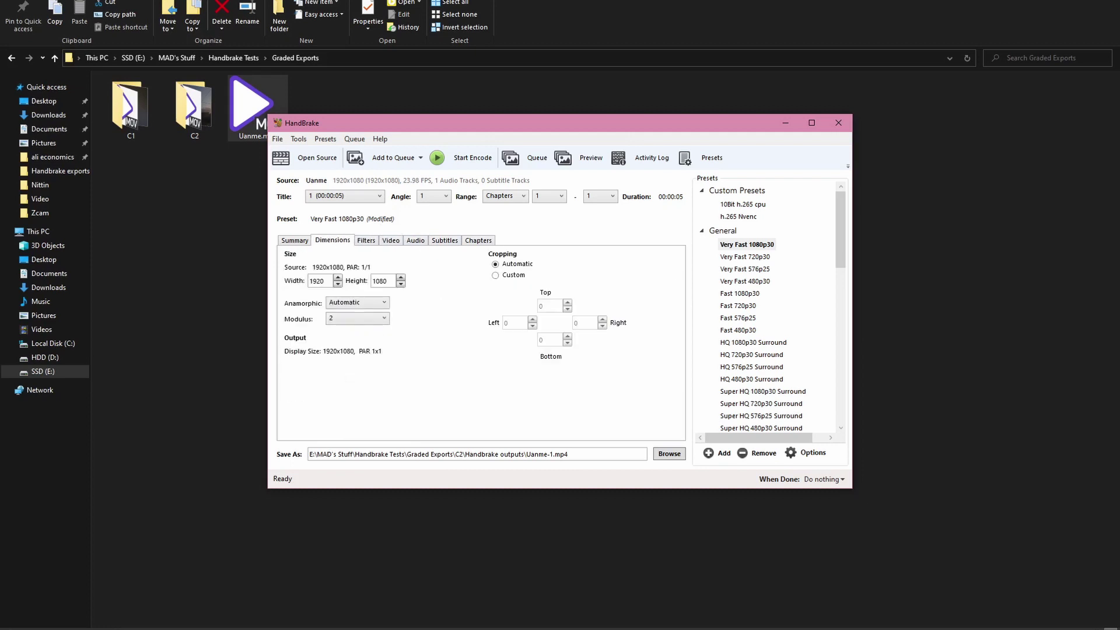
- Make sure the video codec is H.265 10-bit (x265) and recheck the summary, dimension, filter and audio settings
click(391, 241)
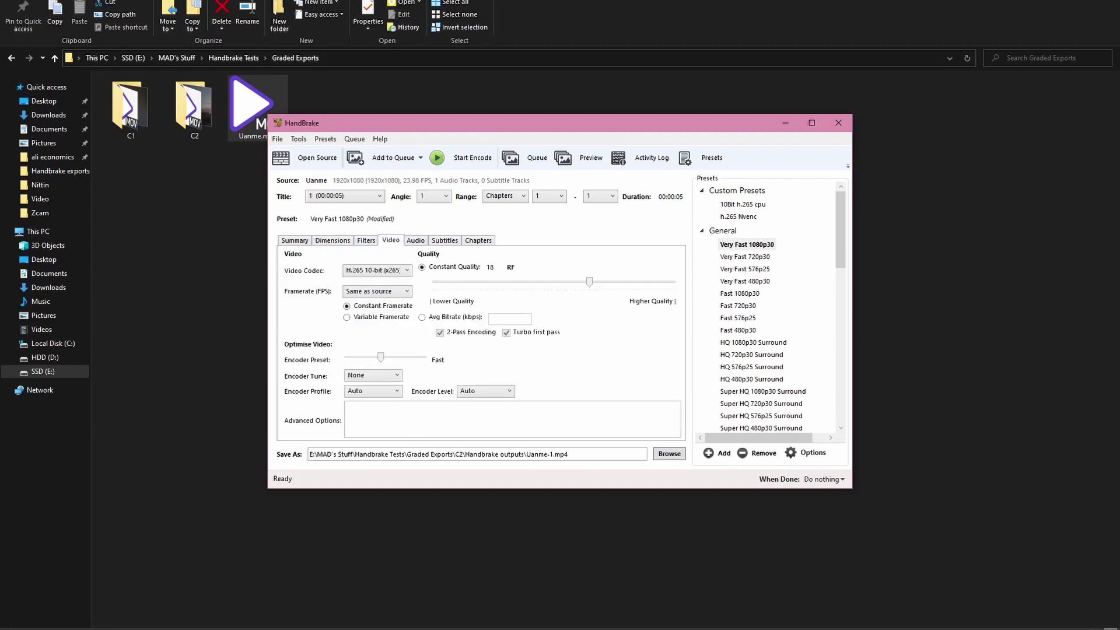
click(378, 271)
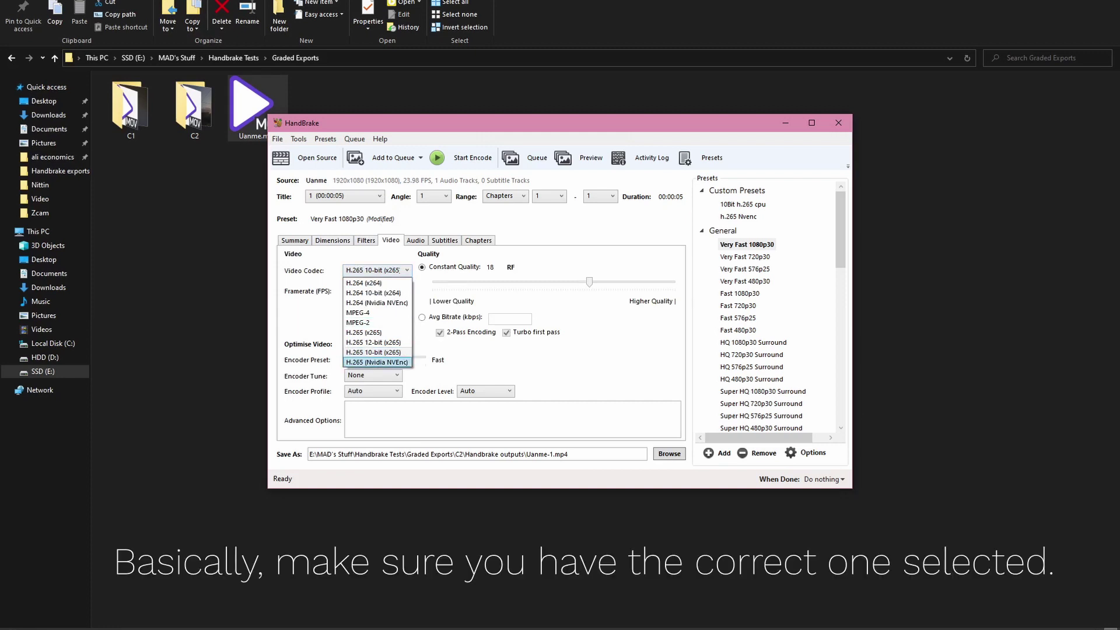
click(374, 352)
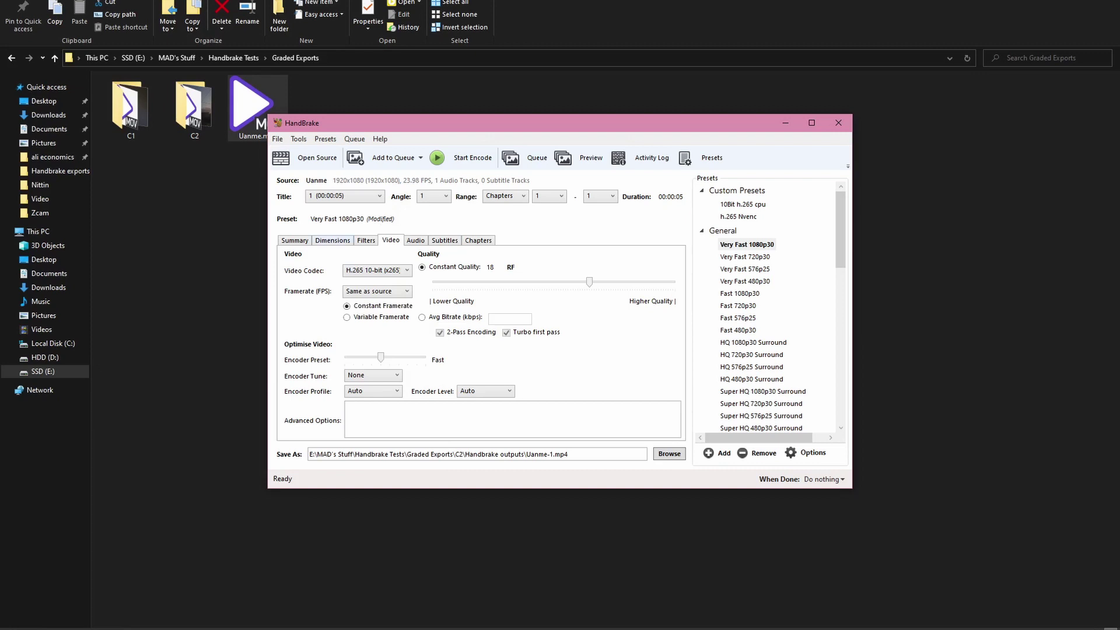
click(333, 241)
click(295, 241)
click(332, 240)
click(367, 240)
click(391, 240)
click(415, 241)
click(391, 240)
- Set the output destination of Uanme-1.mp4 to the C2 folder in Graded Exports and add the encode to the queue
click(669, 453)
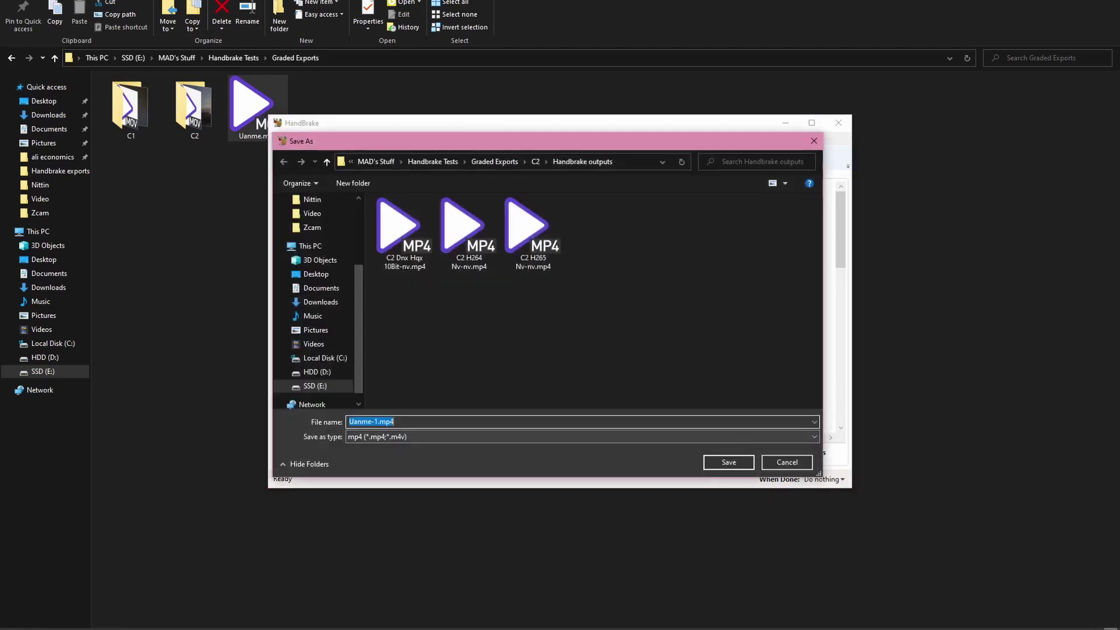
click(536, 161)
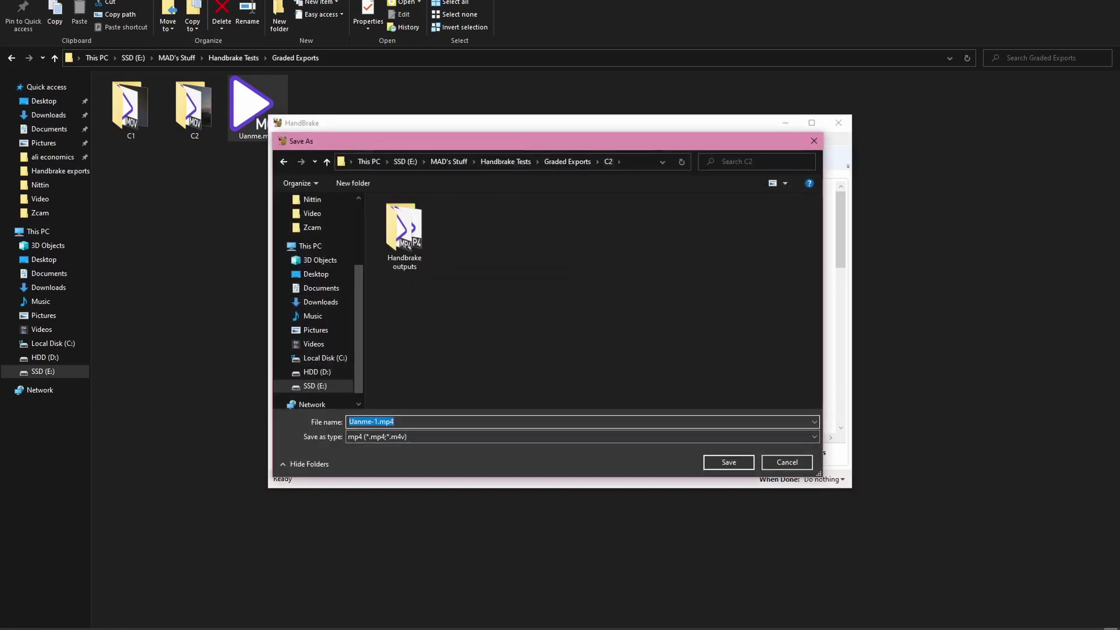
click(787, 462)
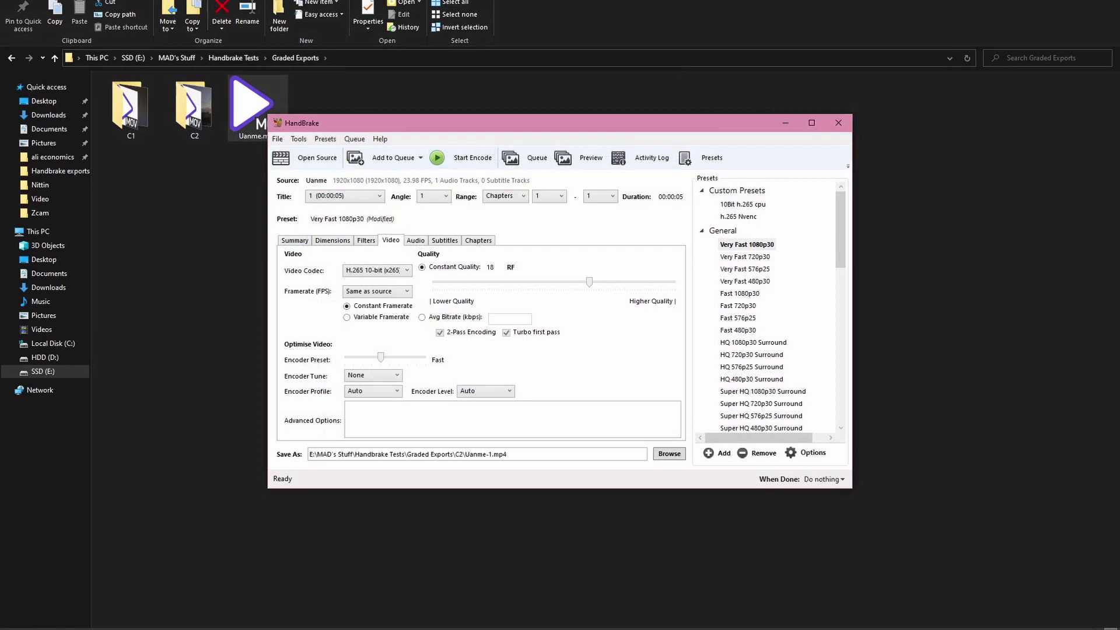
click(392, 158)
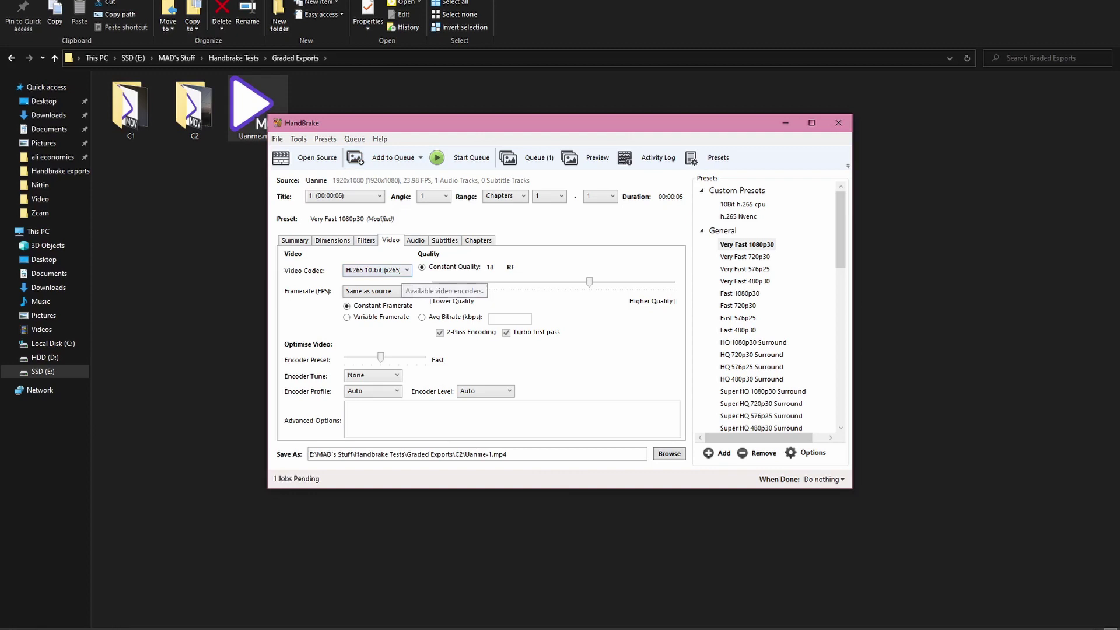
- Load C2 DnX hqx 10bit.mov from the C2 folder as the source and add its encode to the queue
click(372, 196)
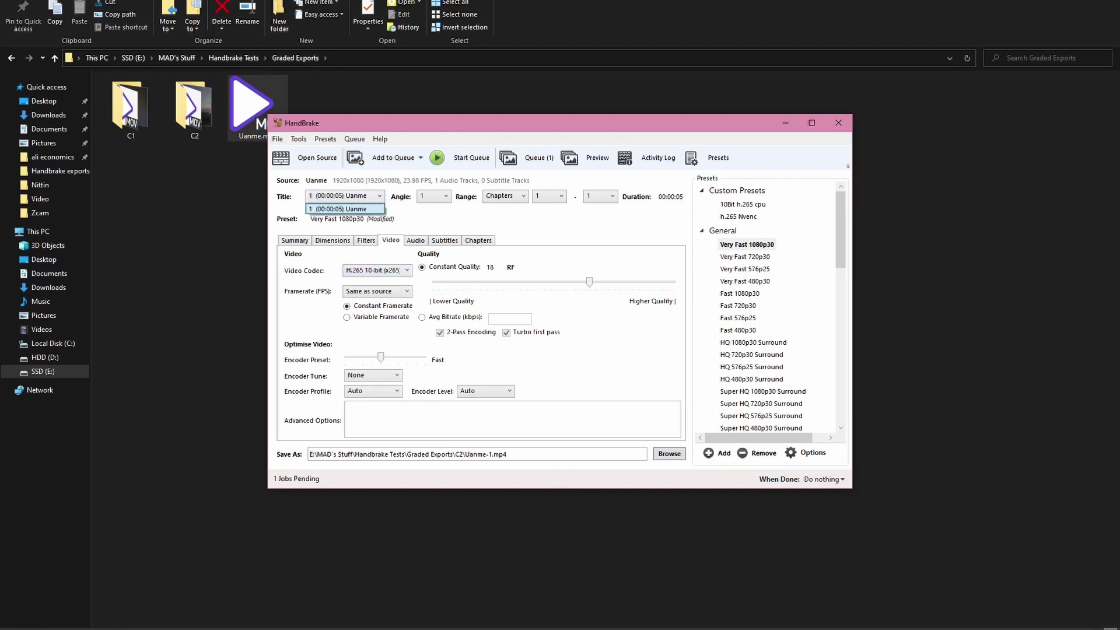
click(372, 197)
double_click(194, 108)
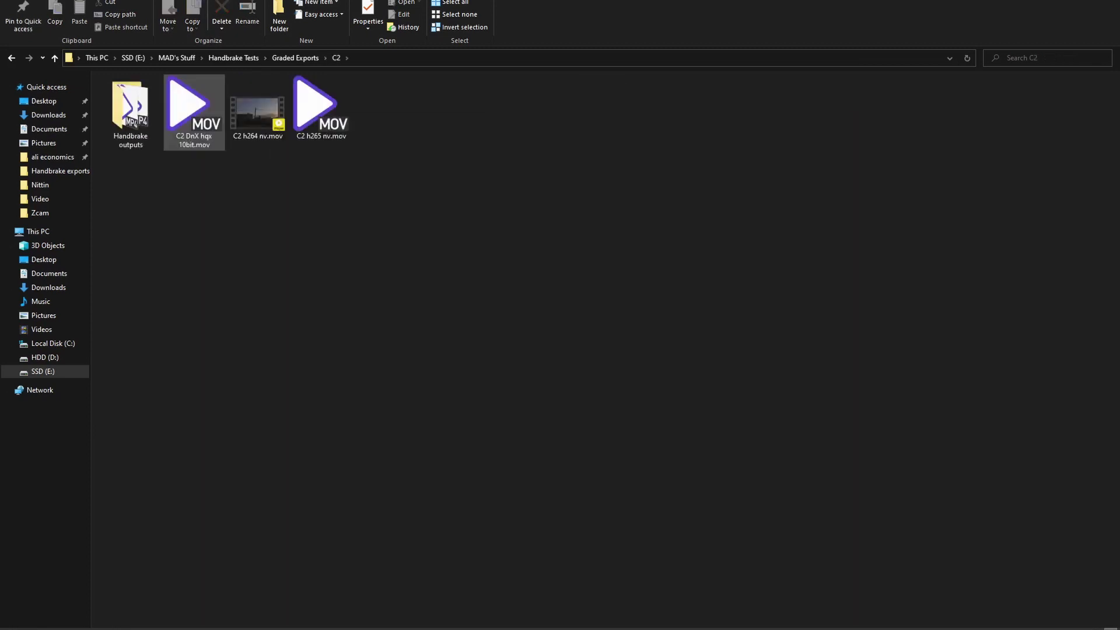
drag(221, 629, 350, 432)
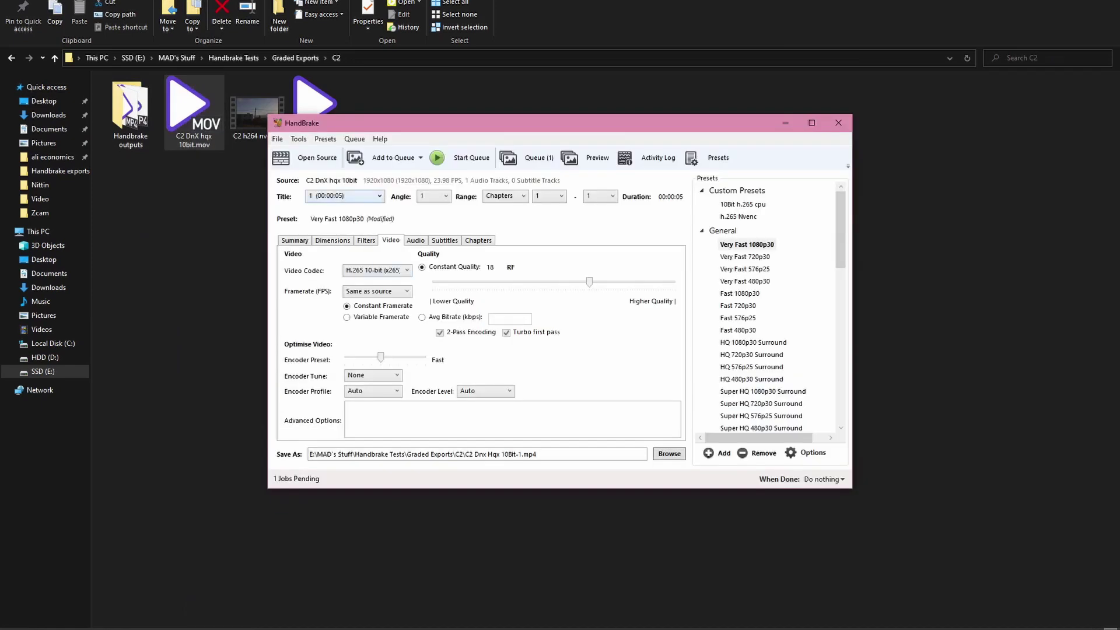
click(345, 196)
click(378, 291)
click(377, 291)
click(393, 158)
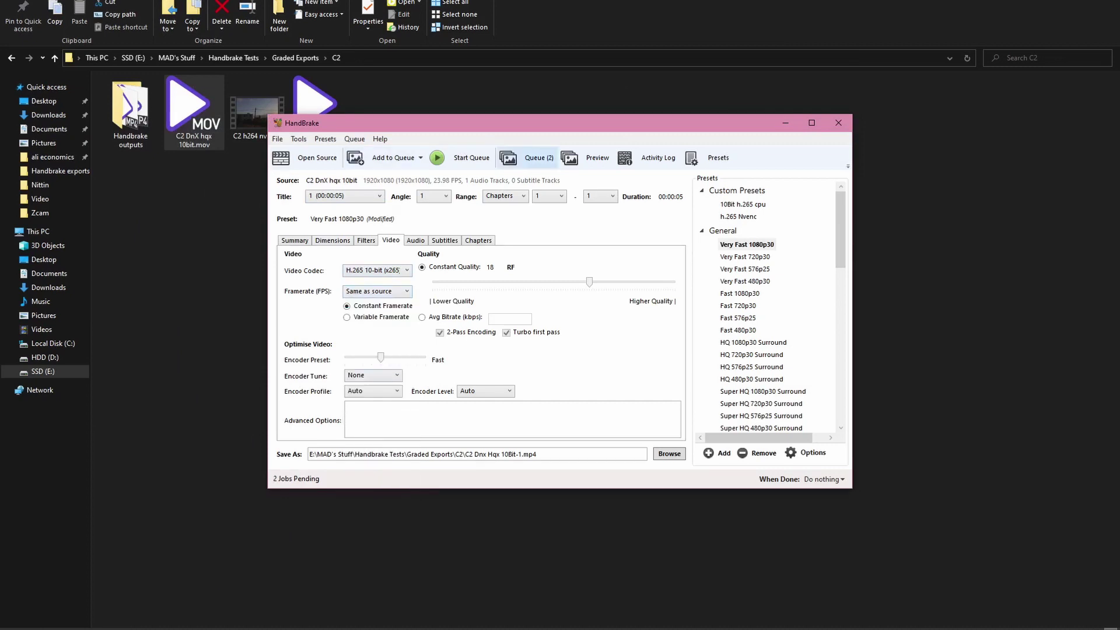
- Review the pending jobs in the queue, and hide and reshow the list of presets
click(533, 159)
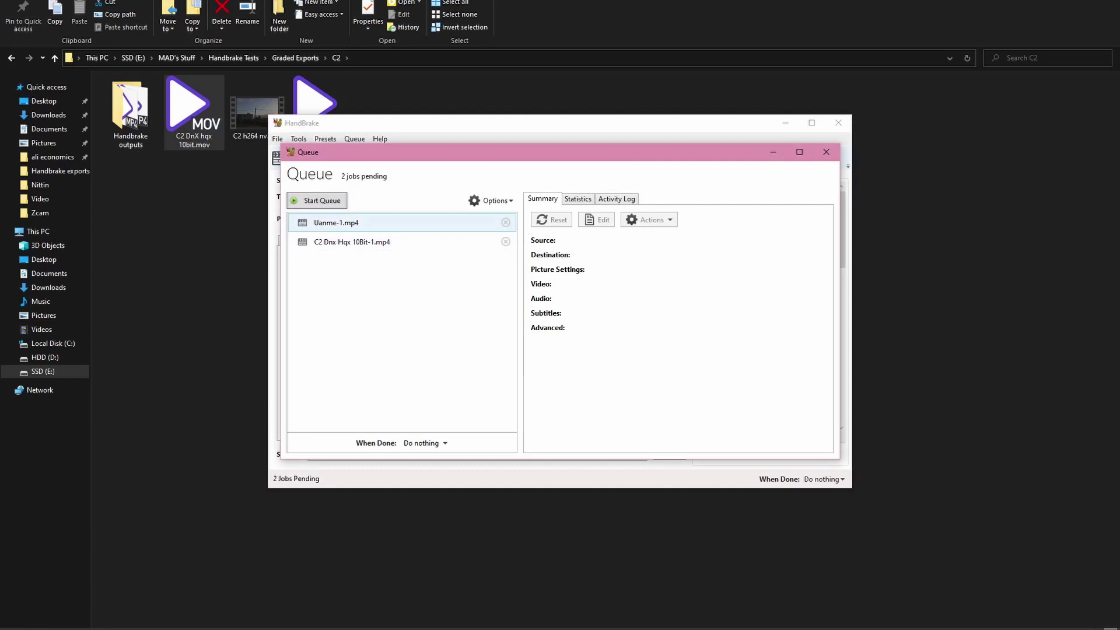
click(826, 152)
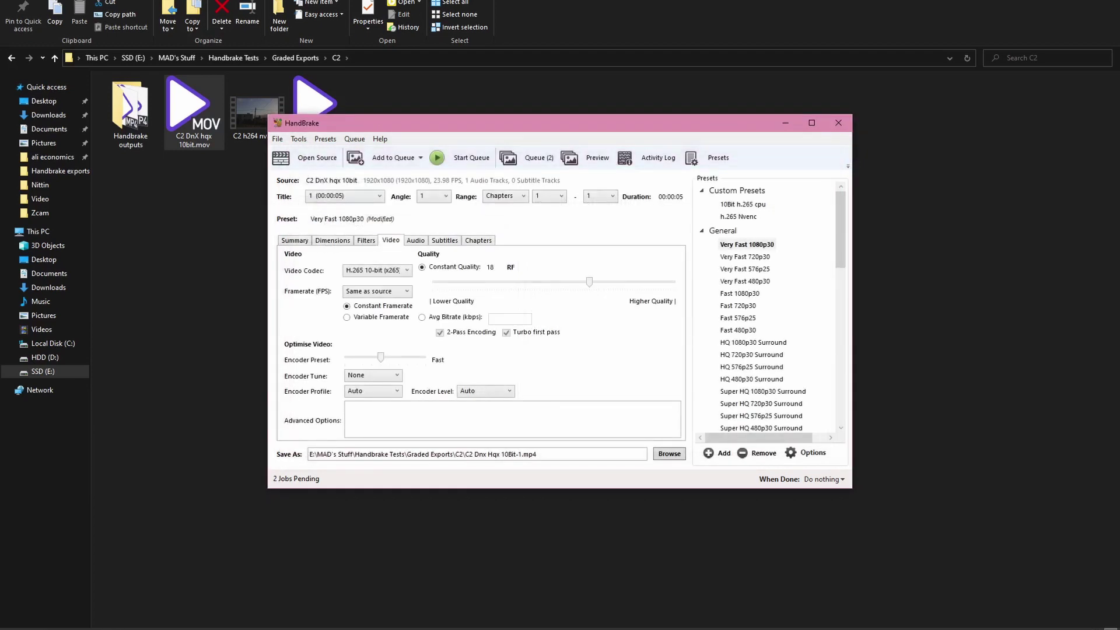
click(707, 158)
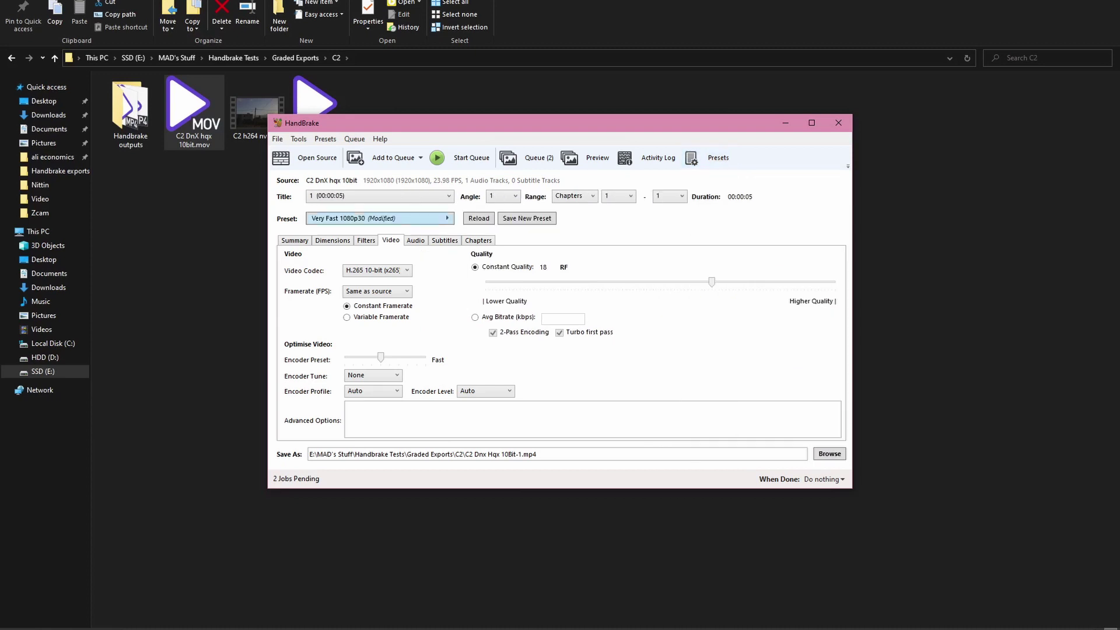
click(708, 157)
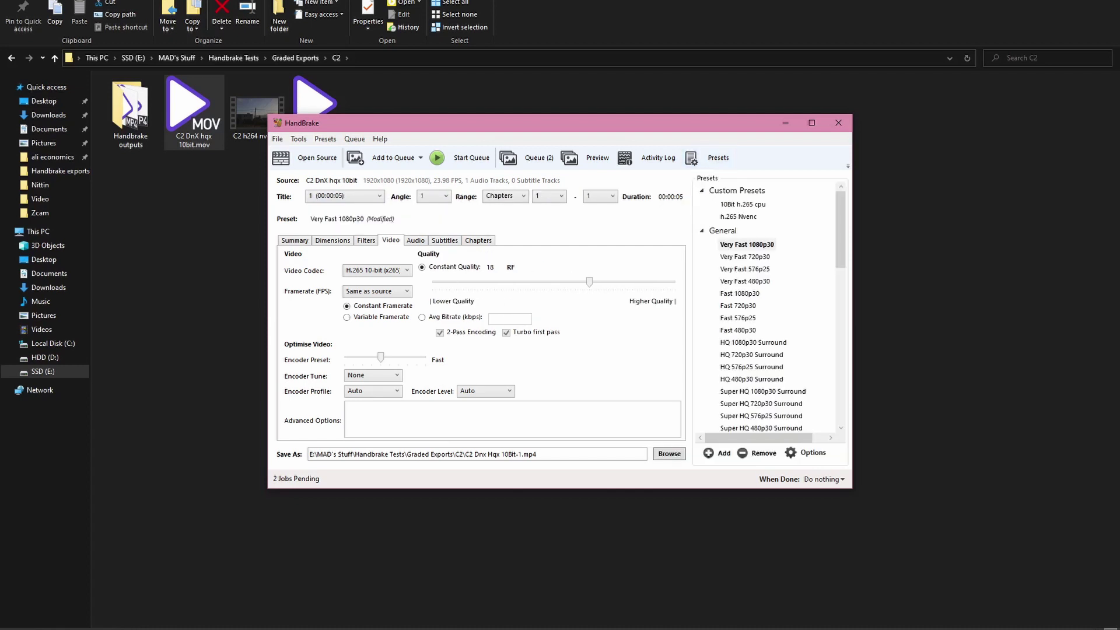
- Save the current encode settings as a custom preset called "name"
click(719, 452)
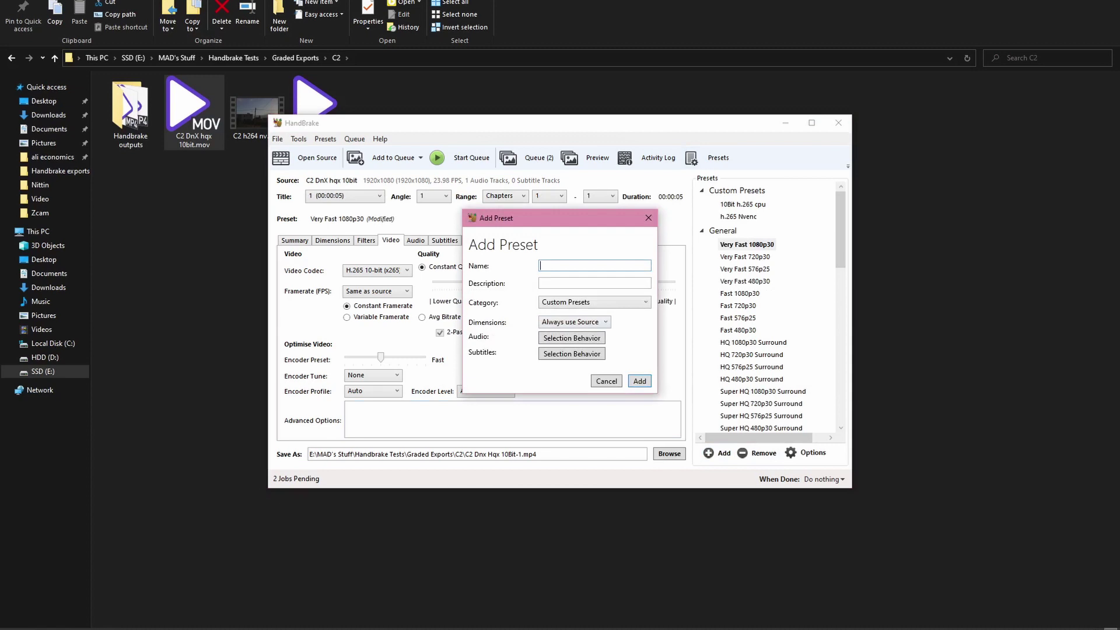
text(name)
key(Tab)
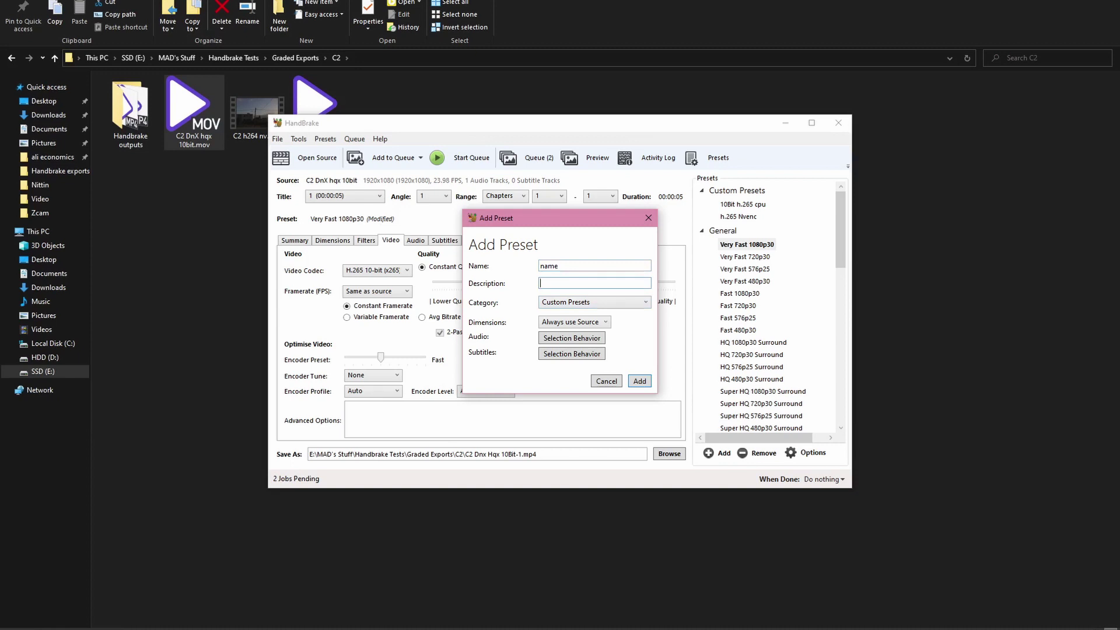
click(640, 381)
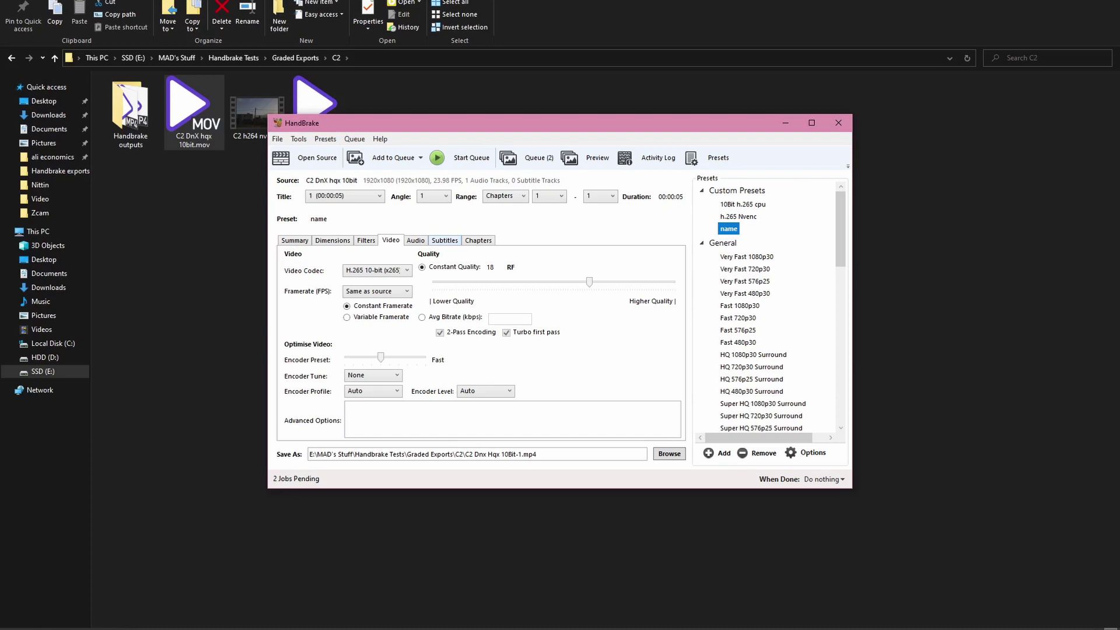
- Delete the custom preset called "name"
right_click(745, 231)
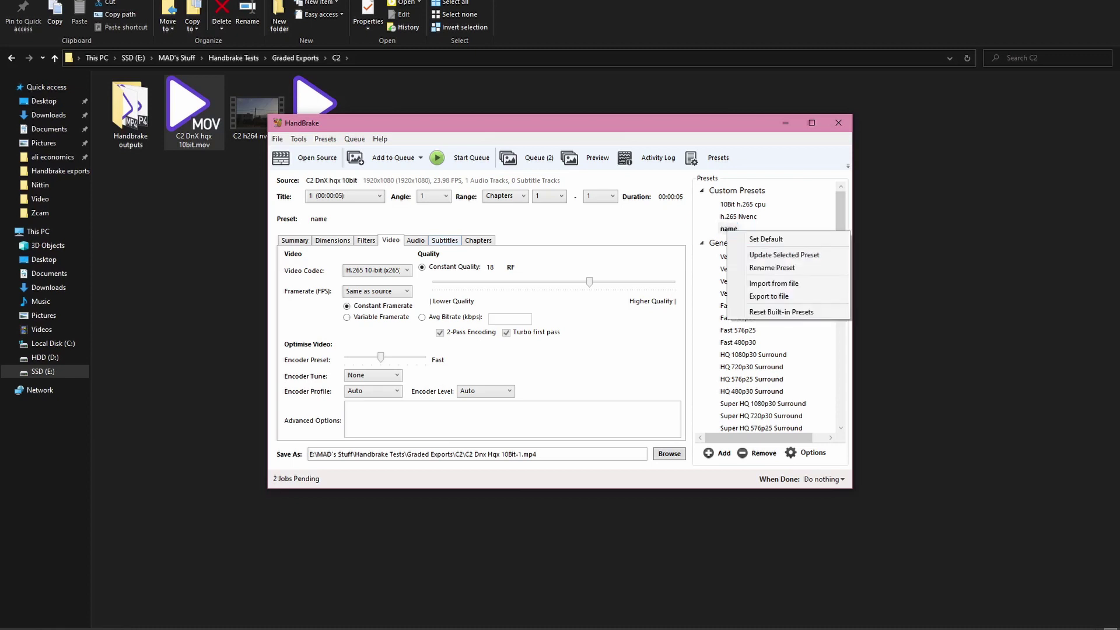
click(757, 452)
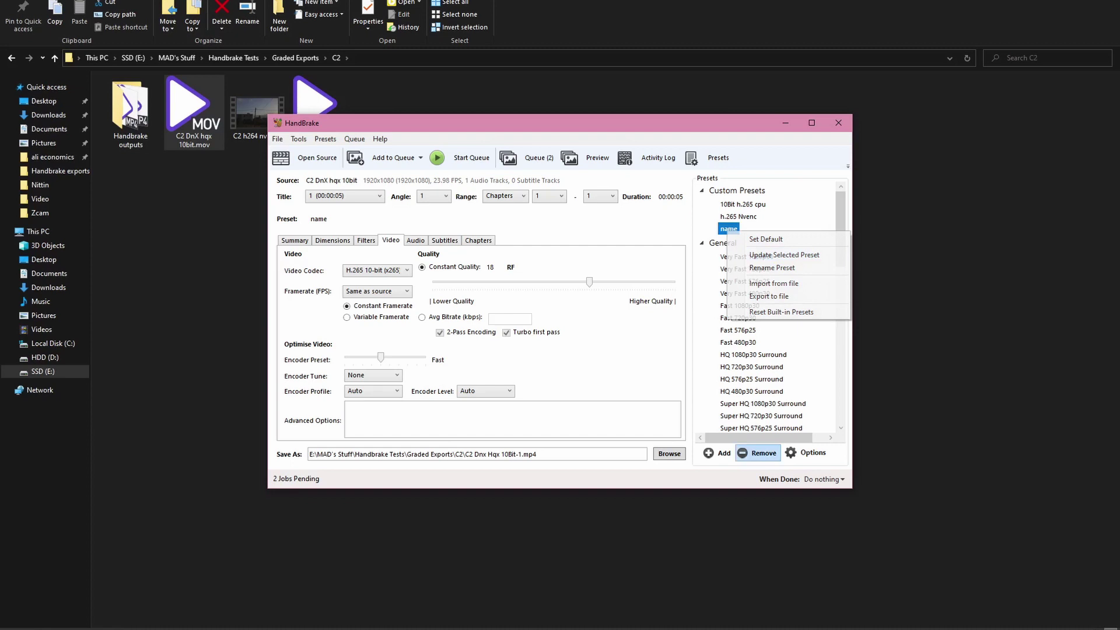
click(588, 350)
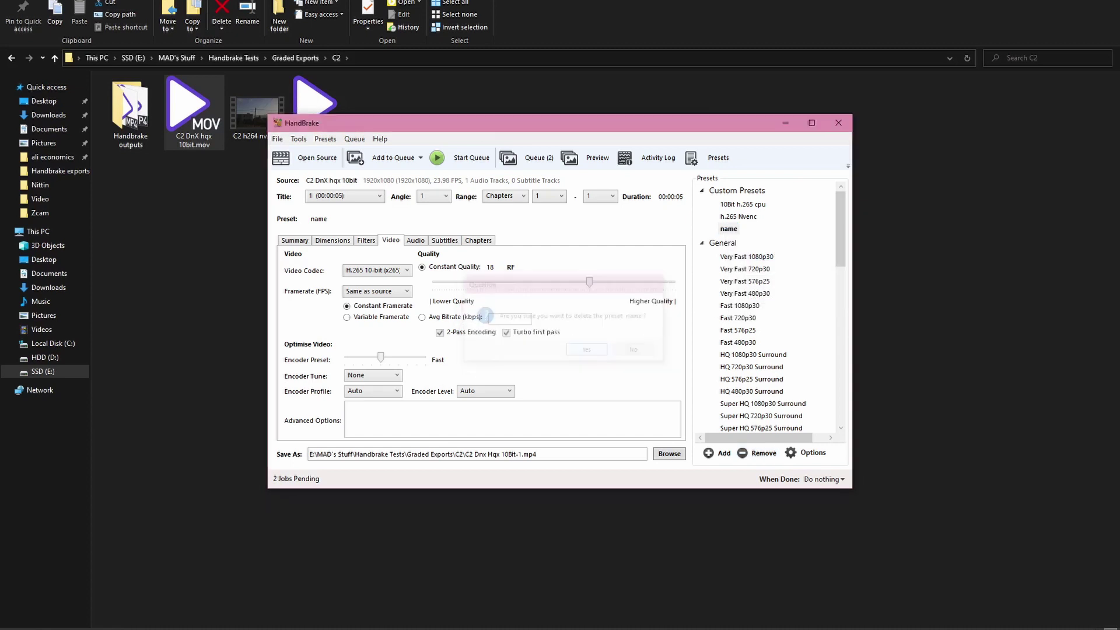
- Encode the queued jobs and open the exported Uanme-1.mp4 from the C2 folder
click(527, 157)
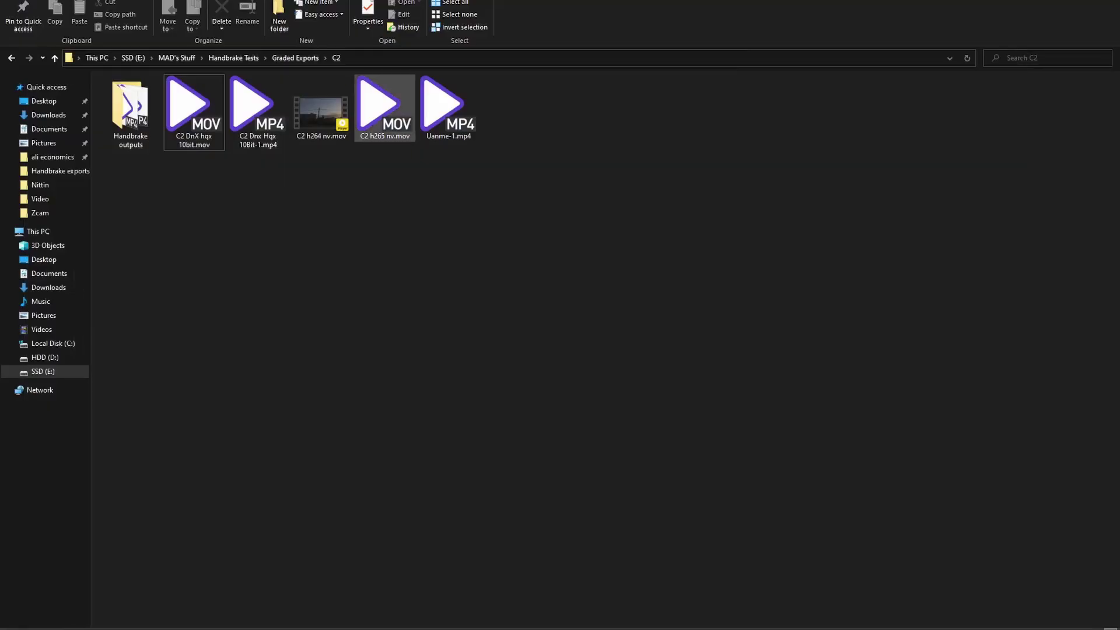
click(448, 109)
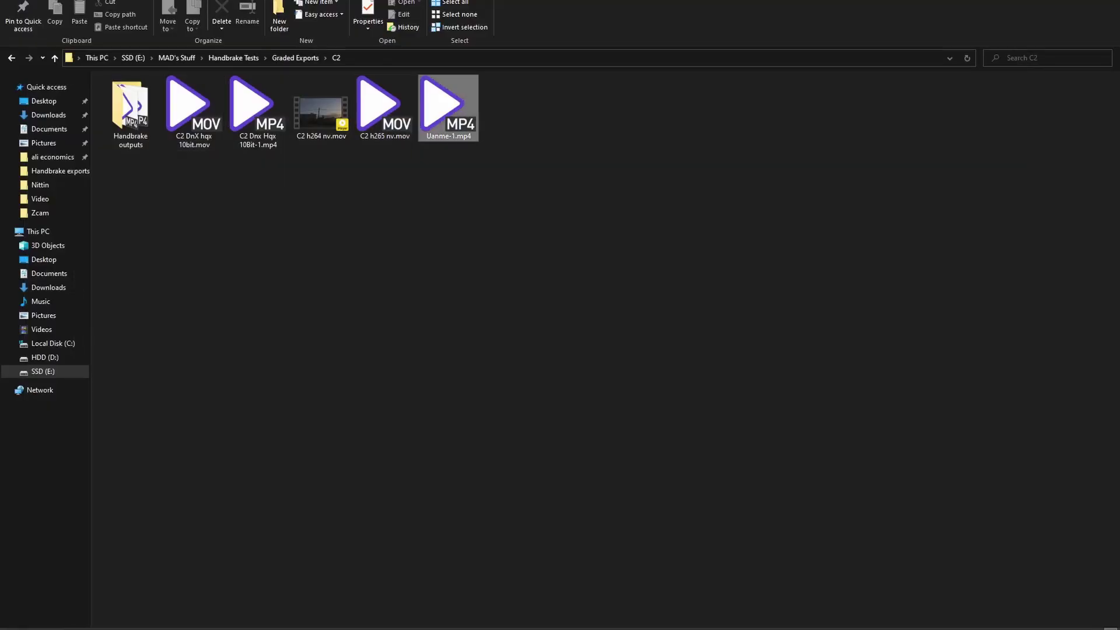
key(Return)
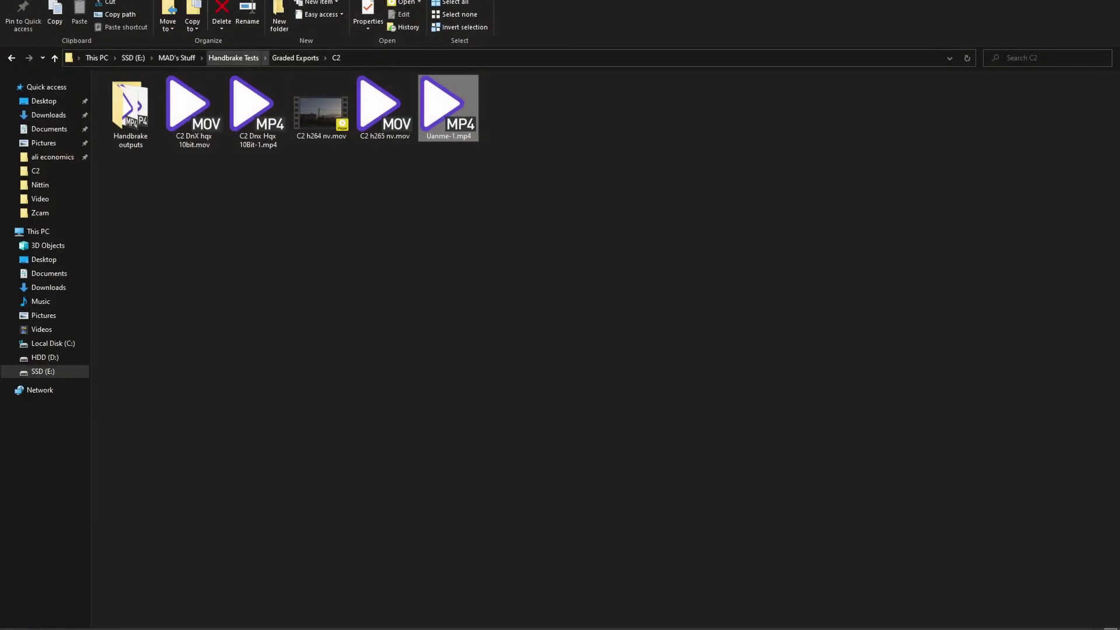
- Play the C1 clips in the Davinci h264, Davinci h265 and Davinci DNX export folders of Handbrake Tests to compare them
click(233, 57)
double_click(194, 108)
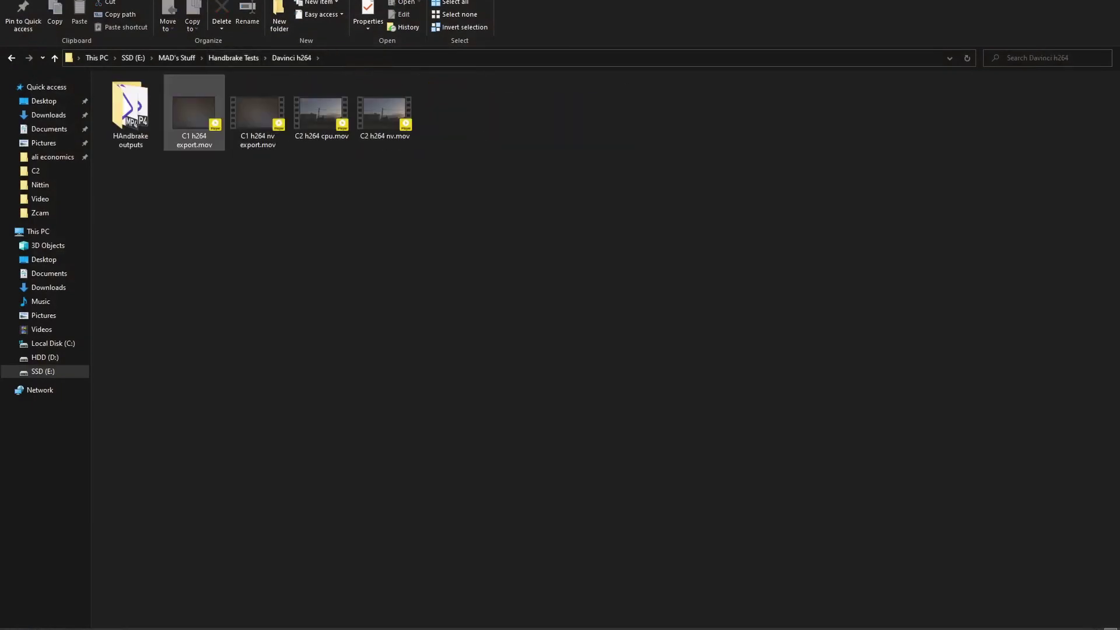
double_click(195, 108)
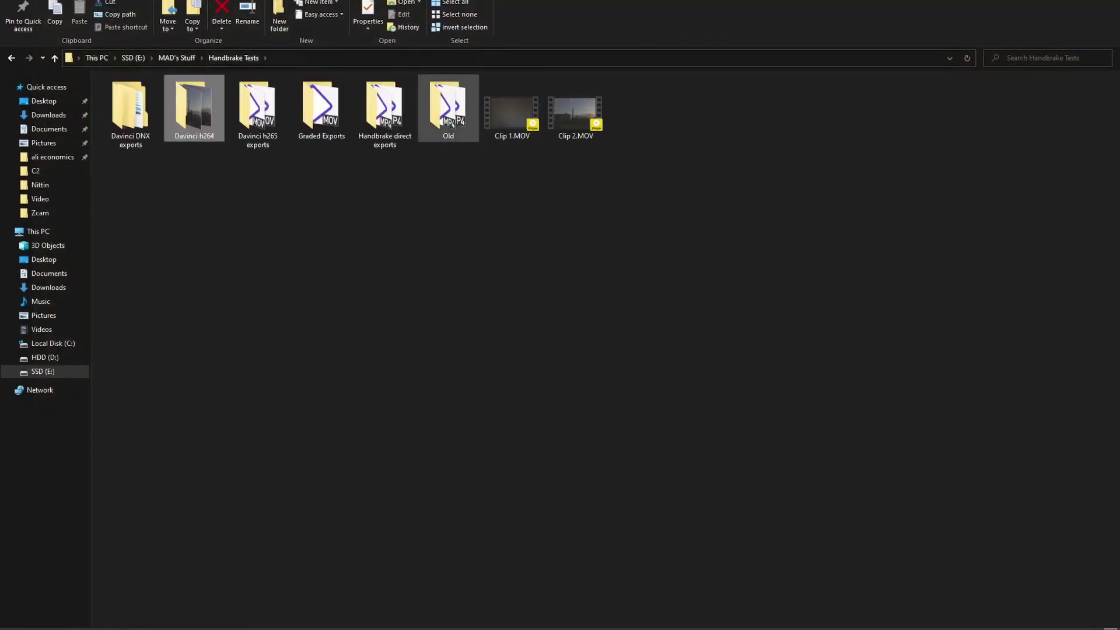
double_click(258, 111)
click(258, 109)
double_click(194, 109)
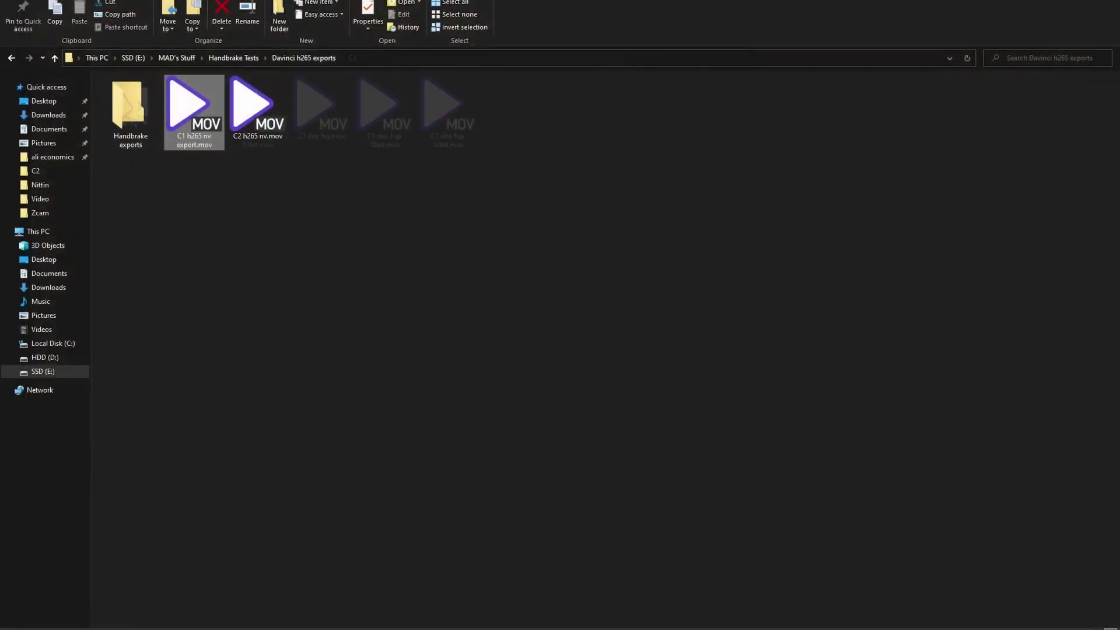
key(Return)
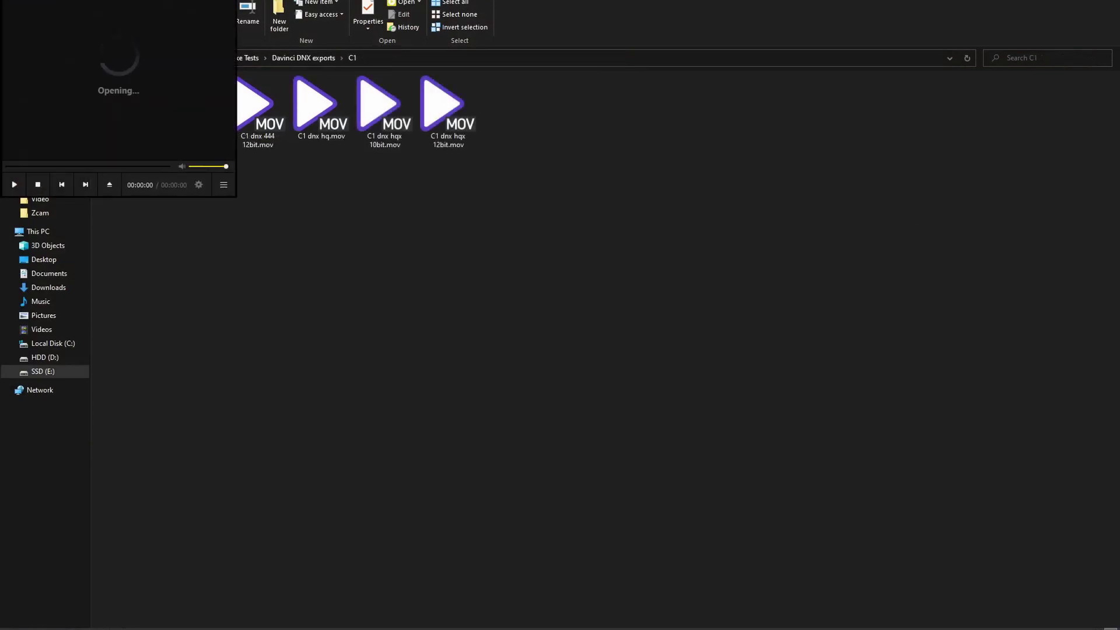